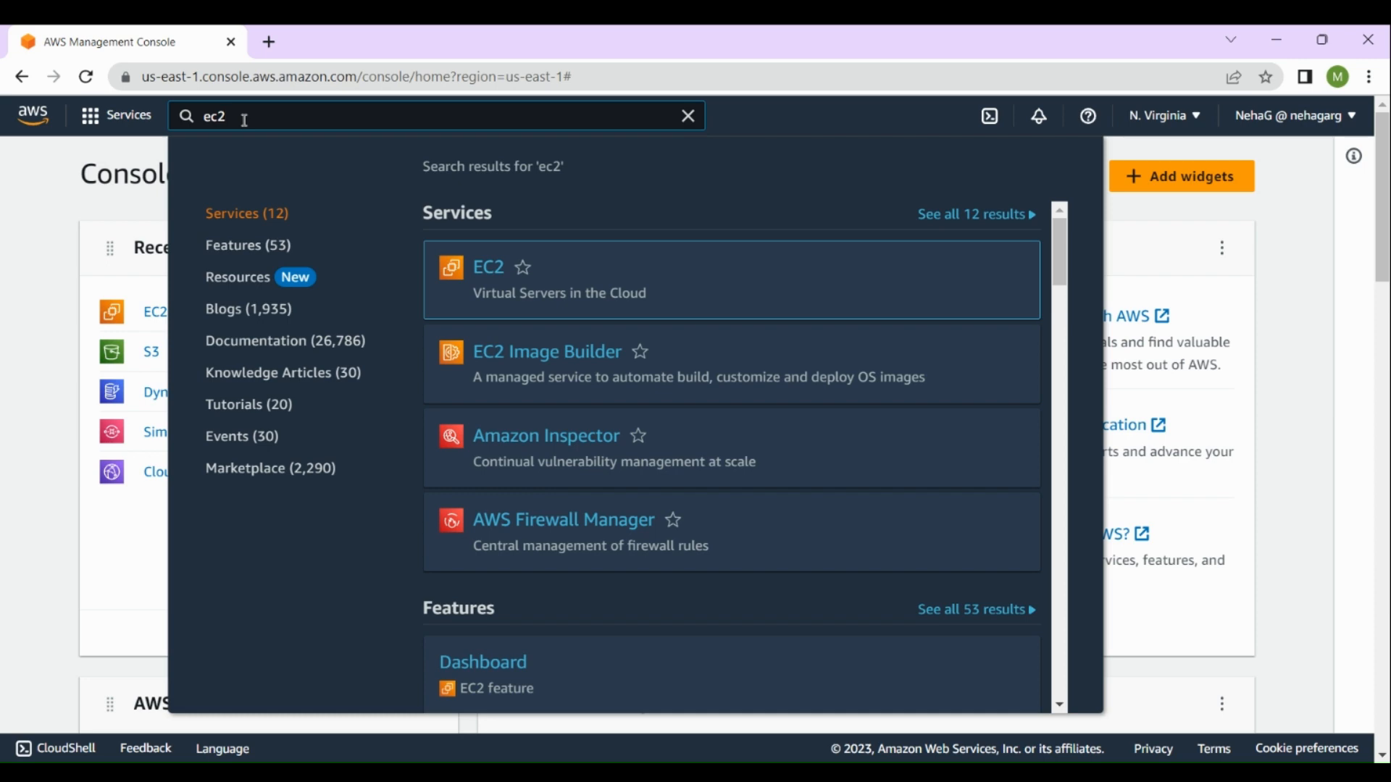
Go to the EC2 service's list of instances and start launching a new instance
{"action": "left_click", "coordinate": [497, 272]}
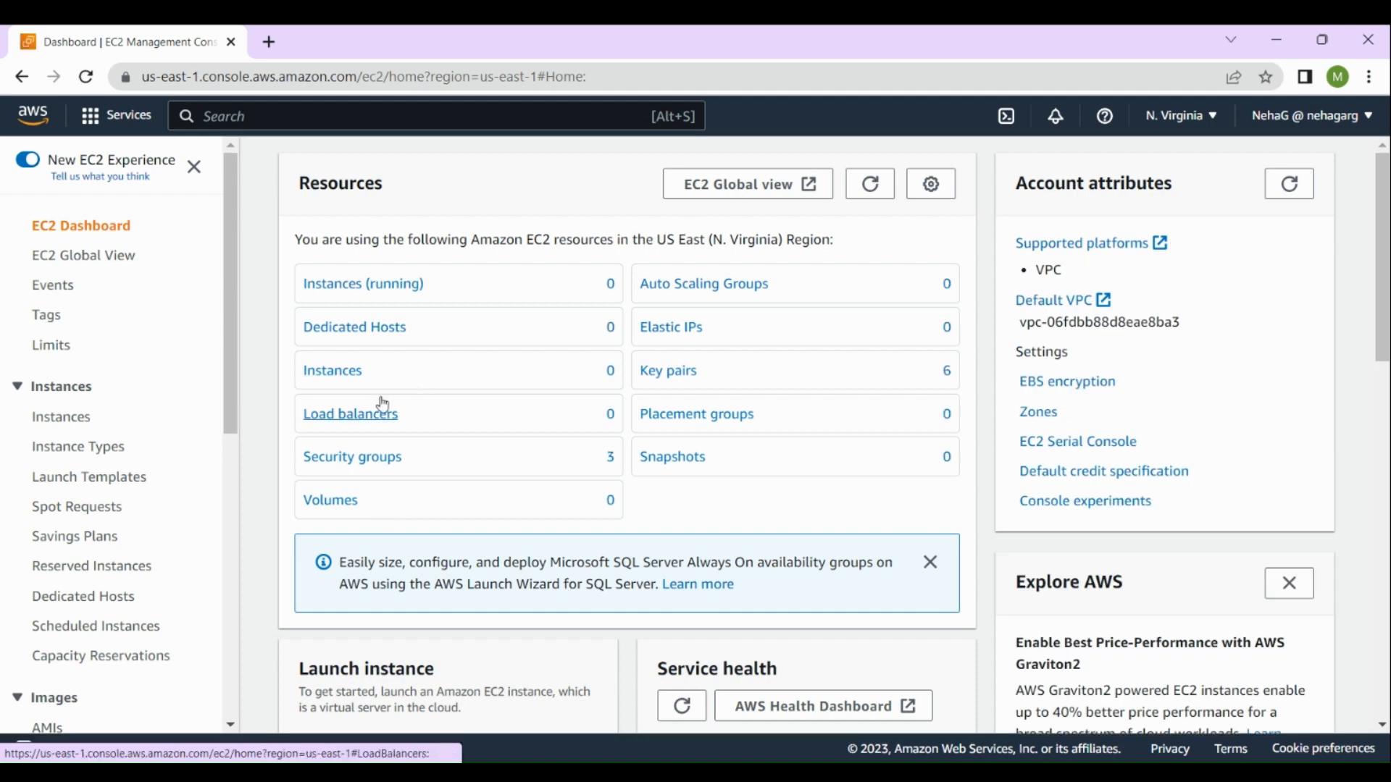
{"action": "left_click", "coordinate": [350, 372]}
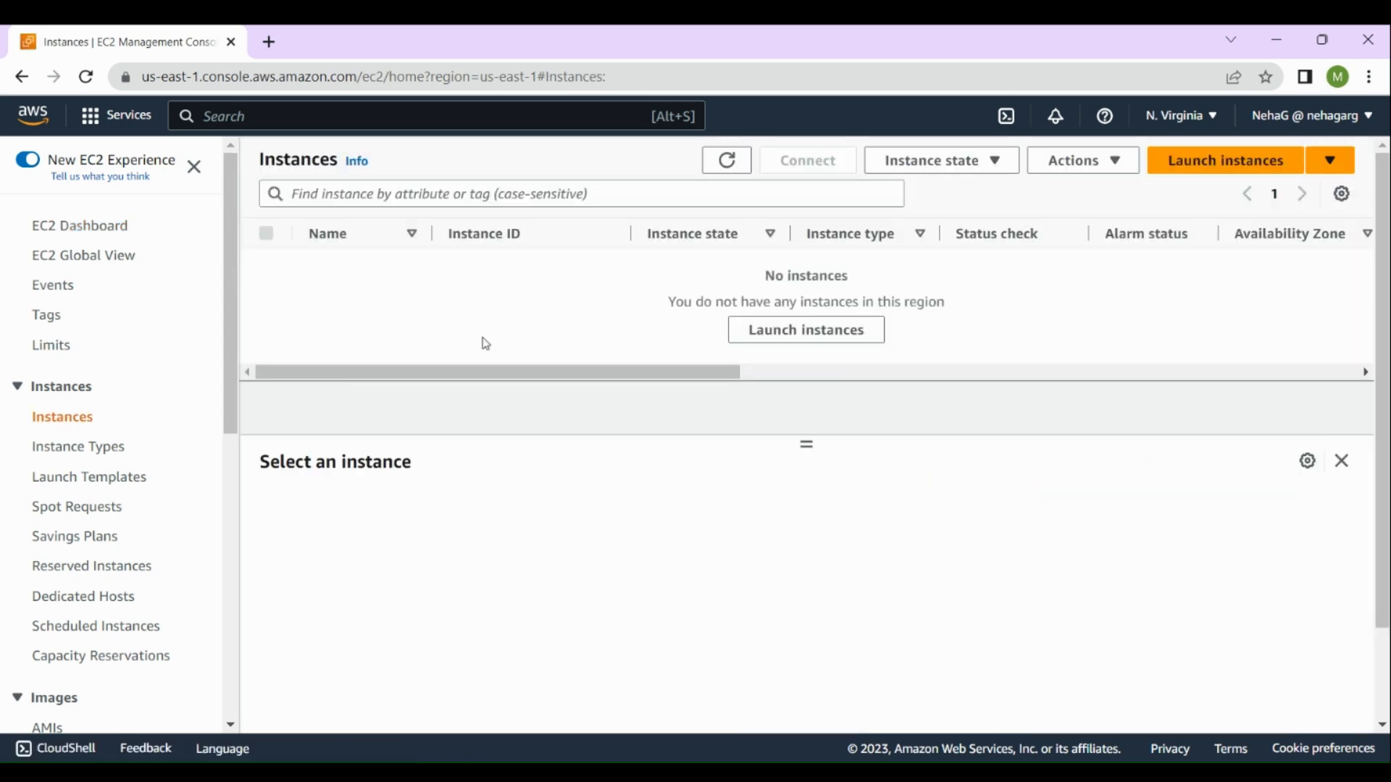
{"action": "left_click", "coordinate": [1241, 164]}
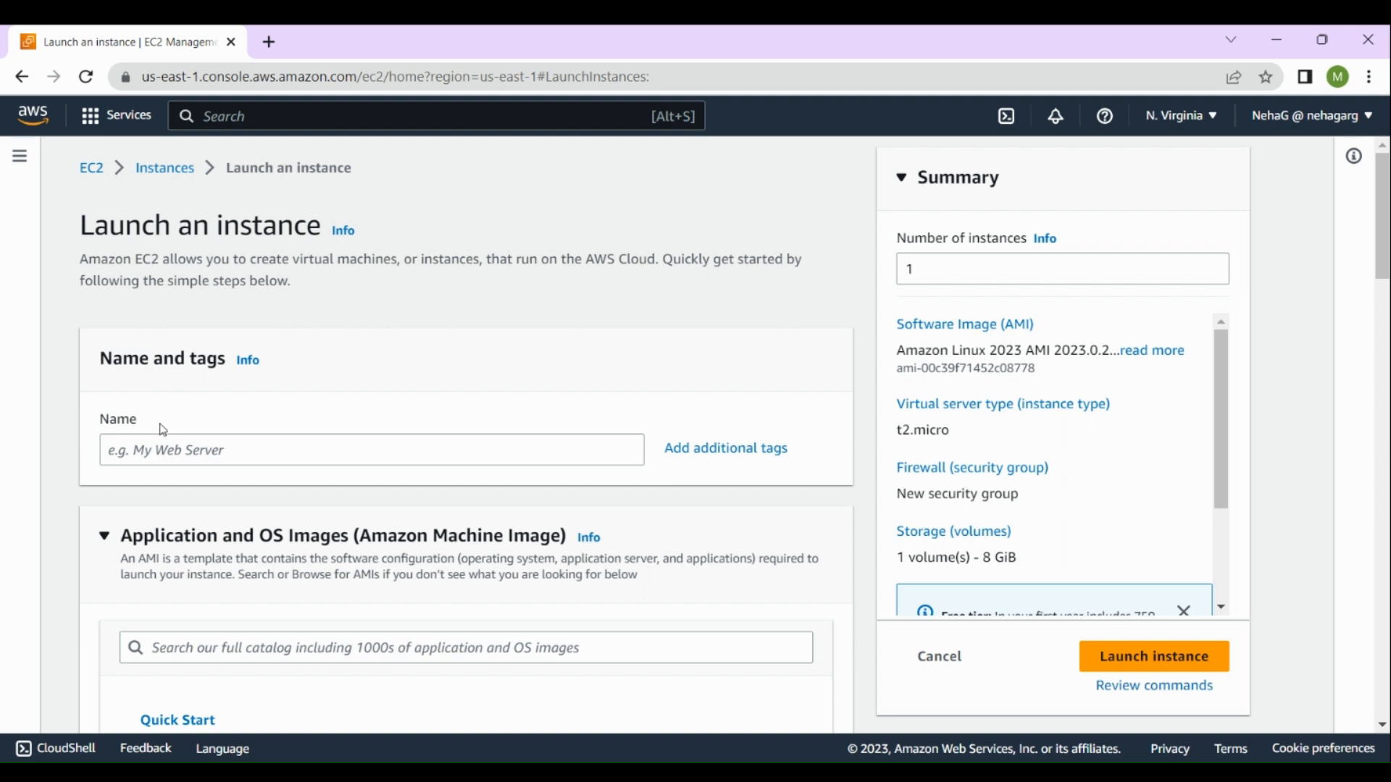
Name the new instance TestWebServer
{"action": "left_click", "coordinate": [139, 451]}
{"action": "type", "text": "TestW"}
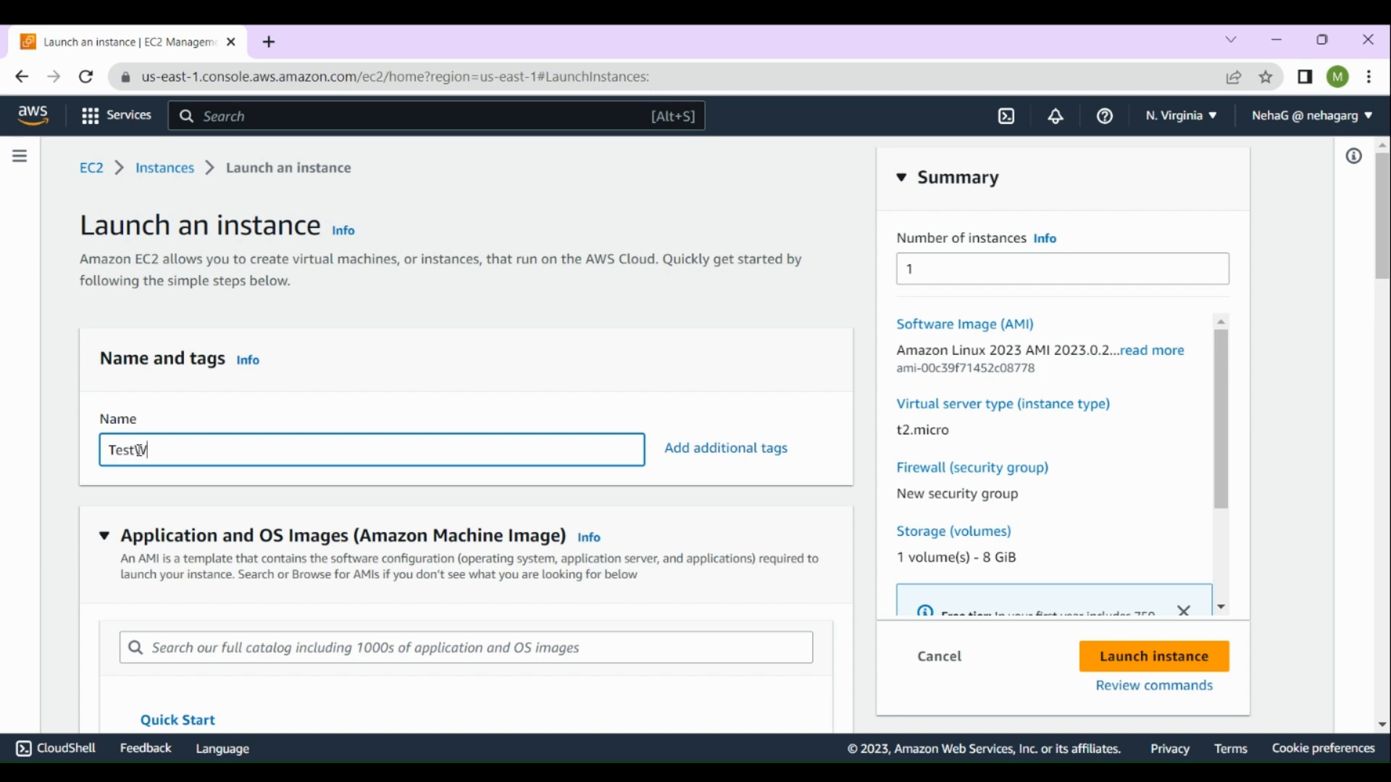
{"action": "type", "text": "ebServer"}
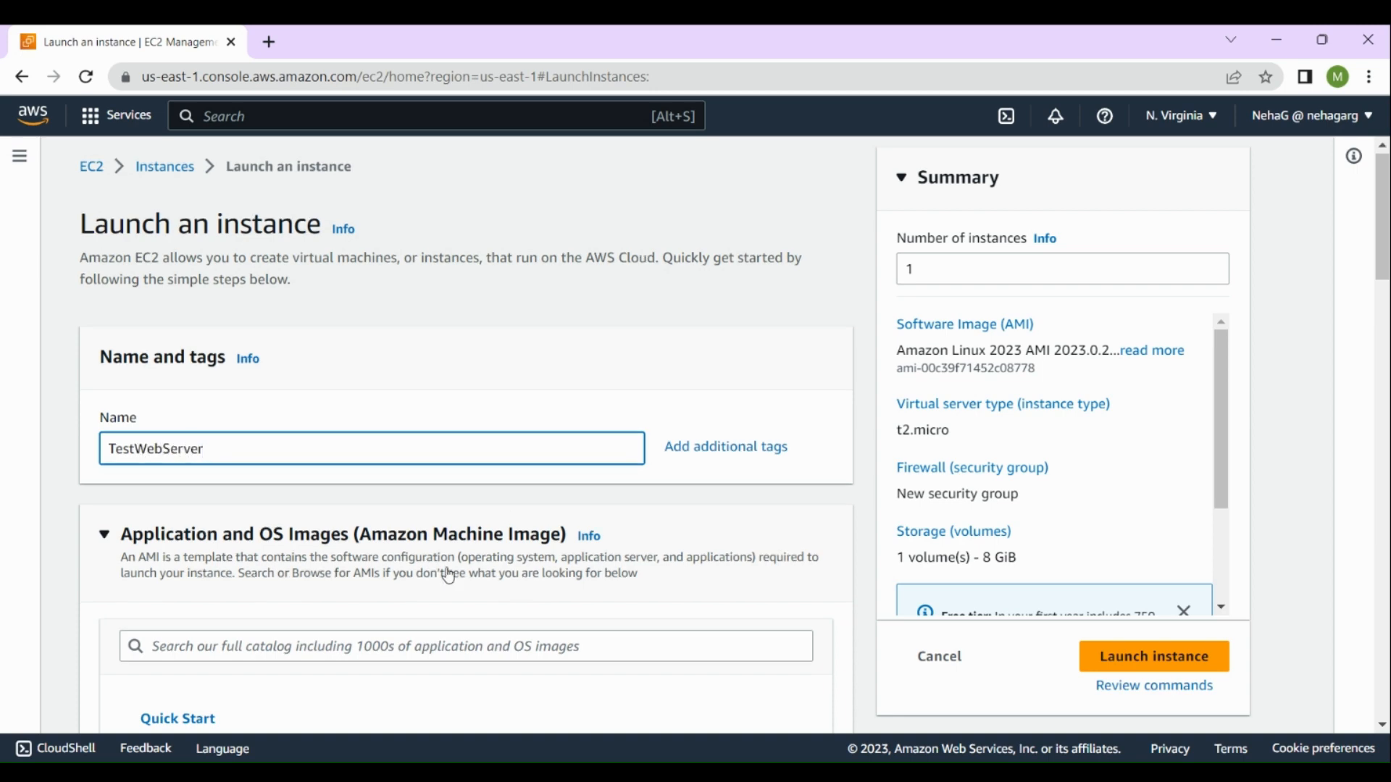
Examine the operating system choices and the available Amazon Linux machine images, including the description and architecture of Amazon Linux 2023 AMI
{"action": "scroll", "coordinate": [521, 580], "scroll_direction": "down", "scroll_amount": 4}
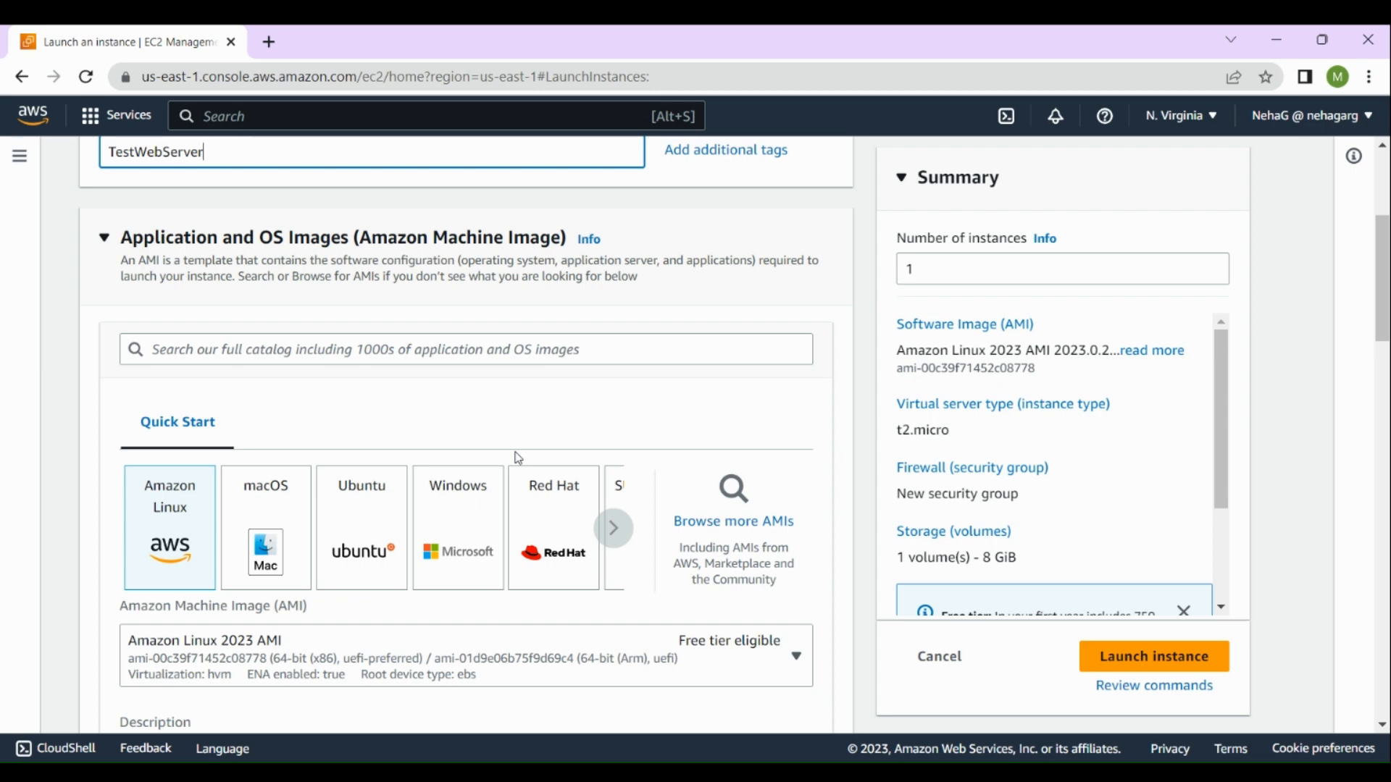
{"action": "left_click", "coordinate": [103, 239]}
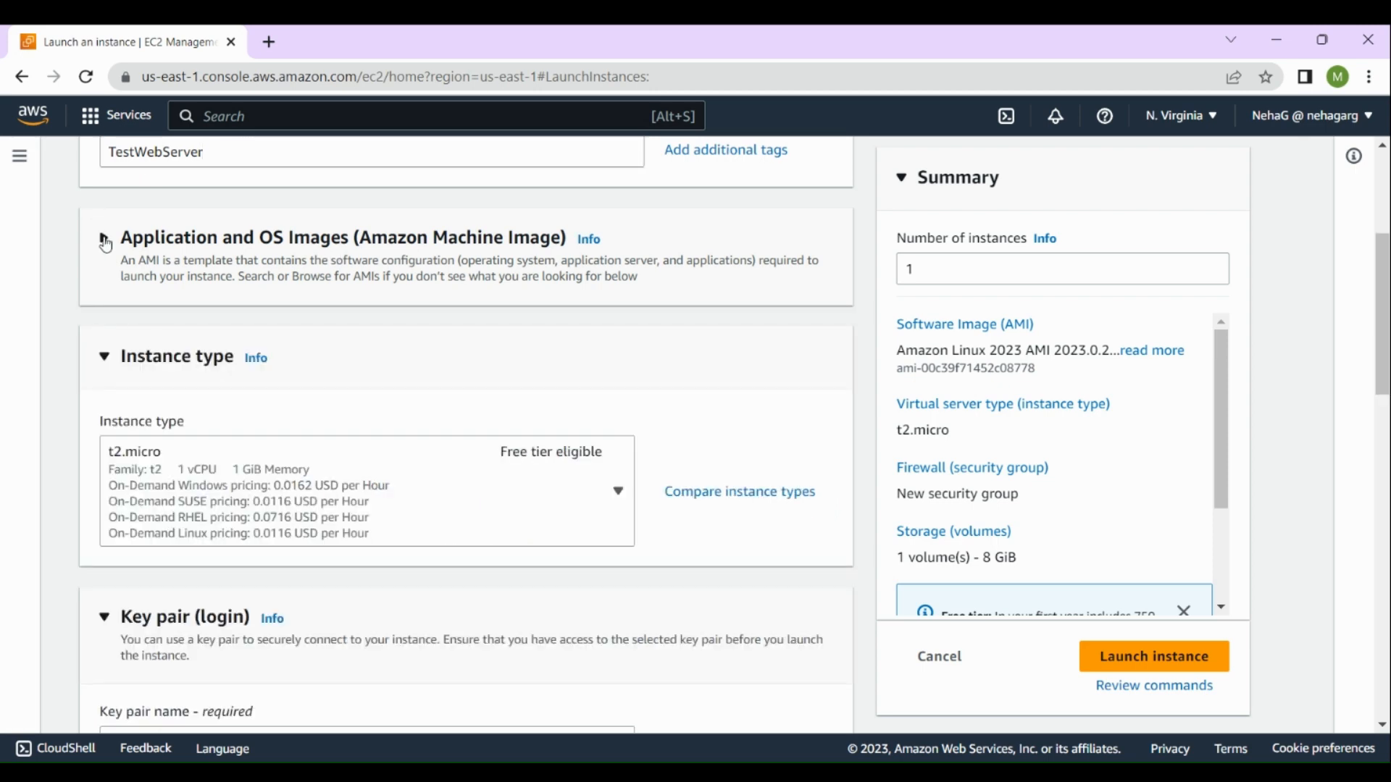
{"action": "left_click", "coordinate": [103, 239]}
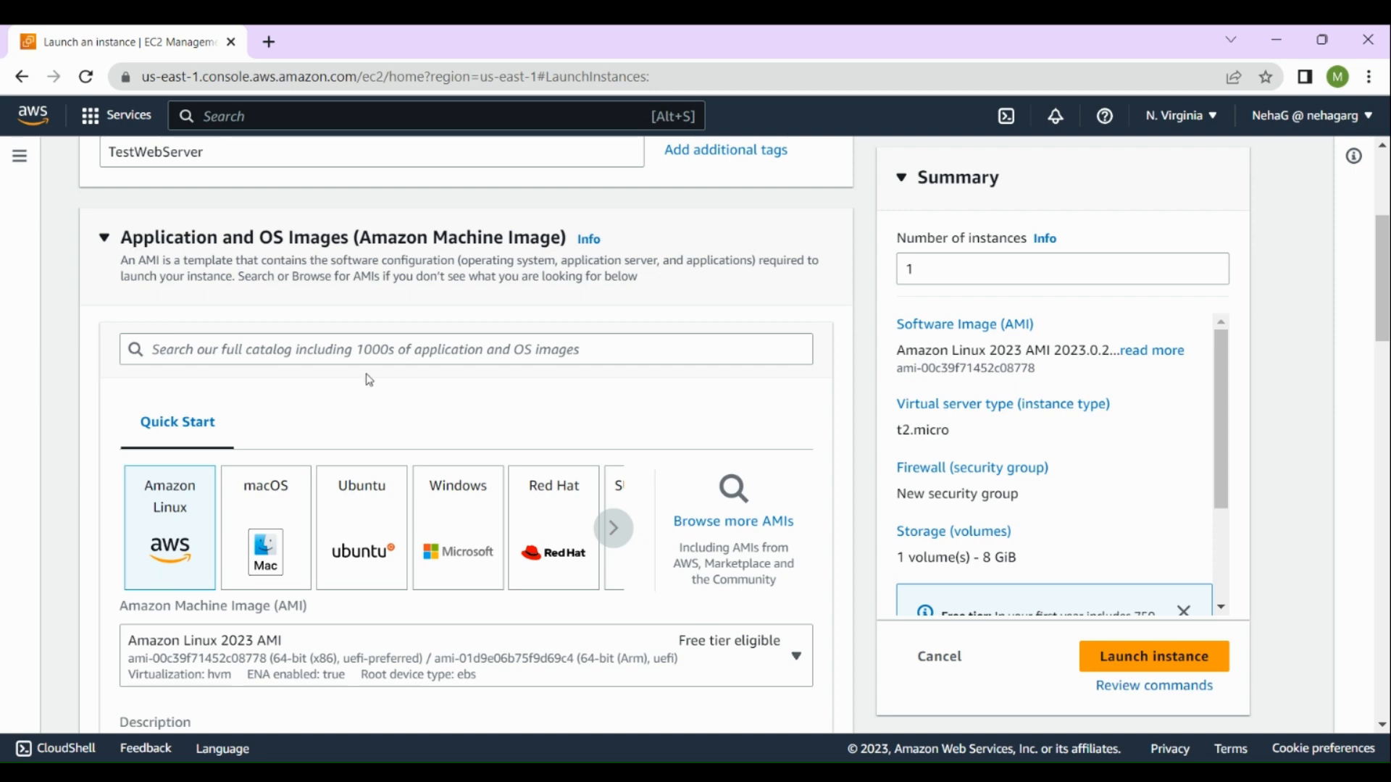
{"action": "scroll", "coordinate": [376, 554], "scroll_direction": "down", "scroll_amount": 3}
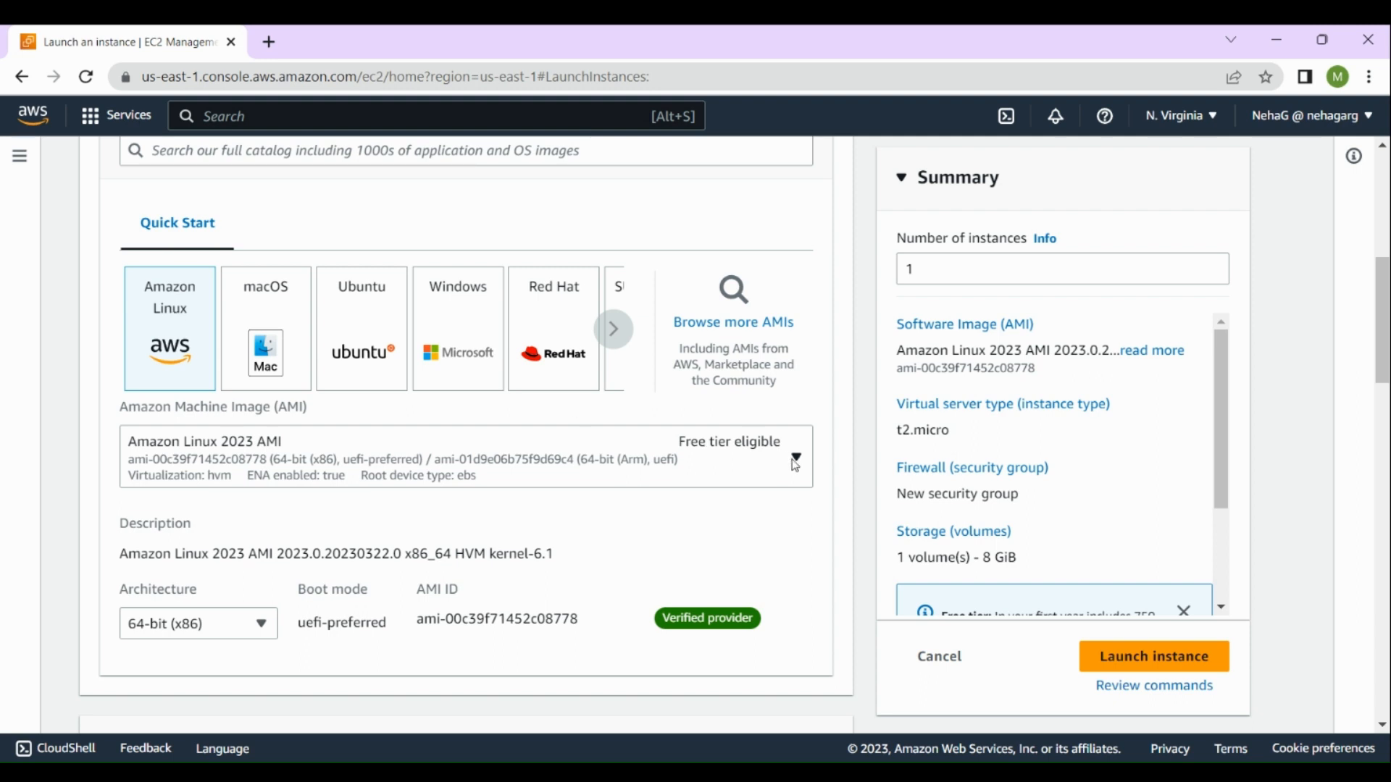
{"action": "left_click", "coordinate": [795, 460]}
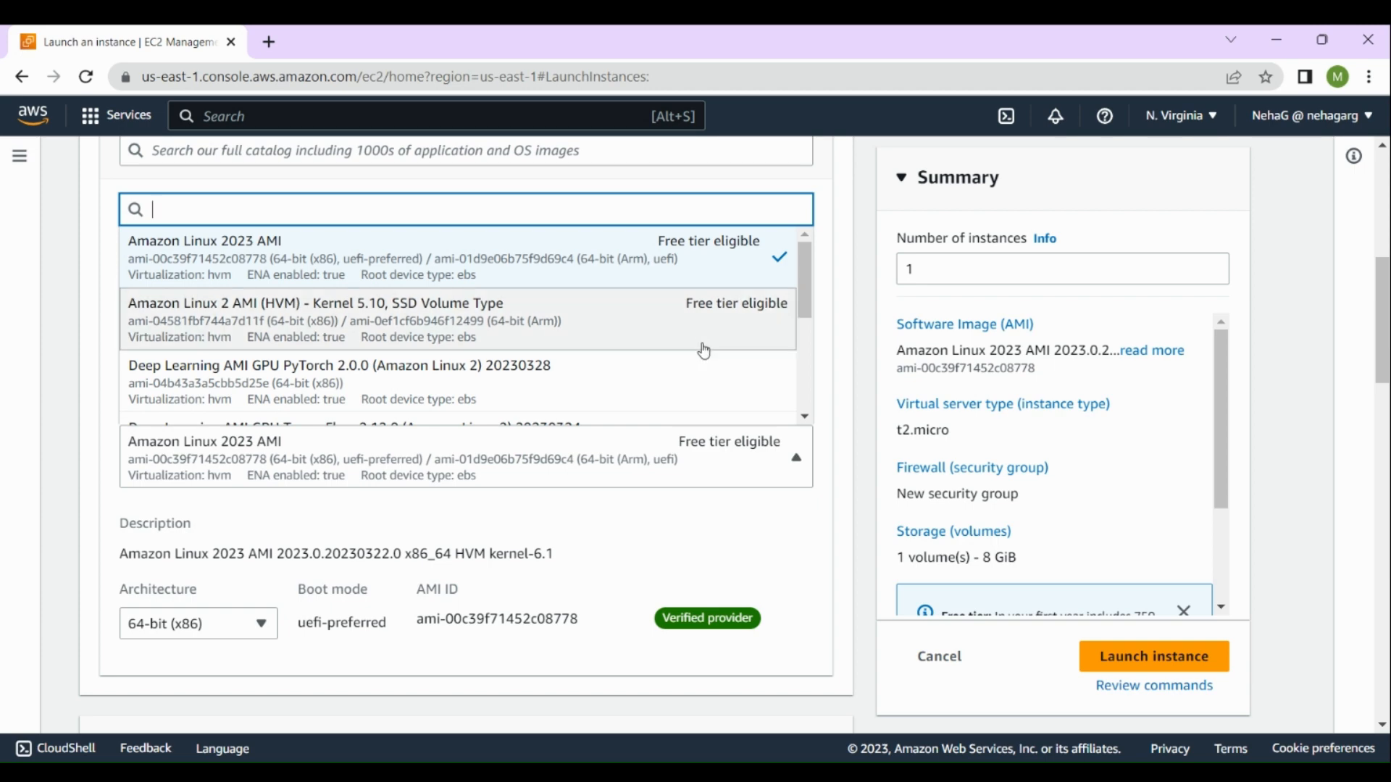
{"action": "scroll", "coordinate": [704, 351], "scroll_direction": "down", "scroll_amount": 5}
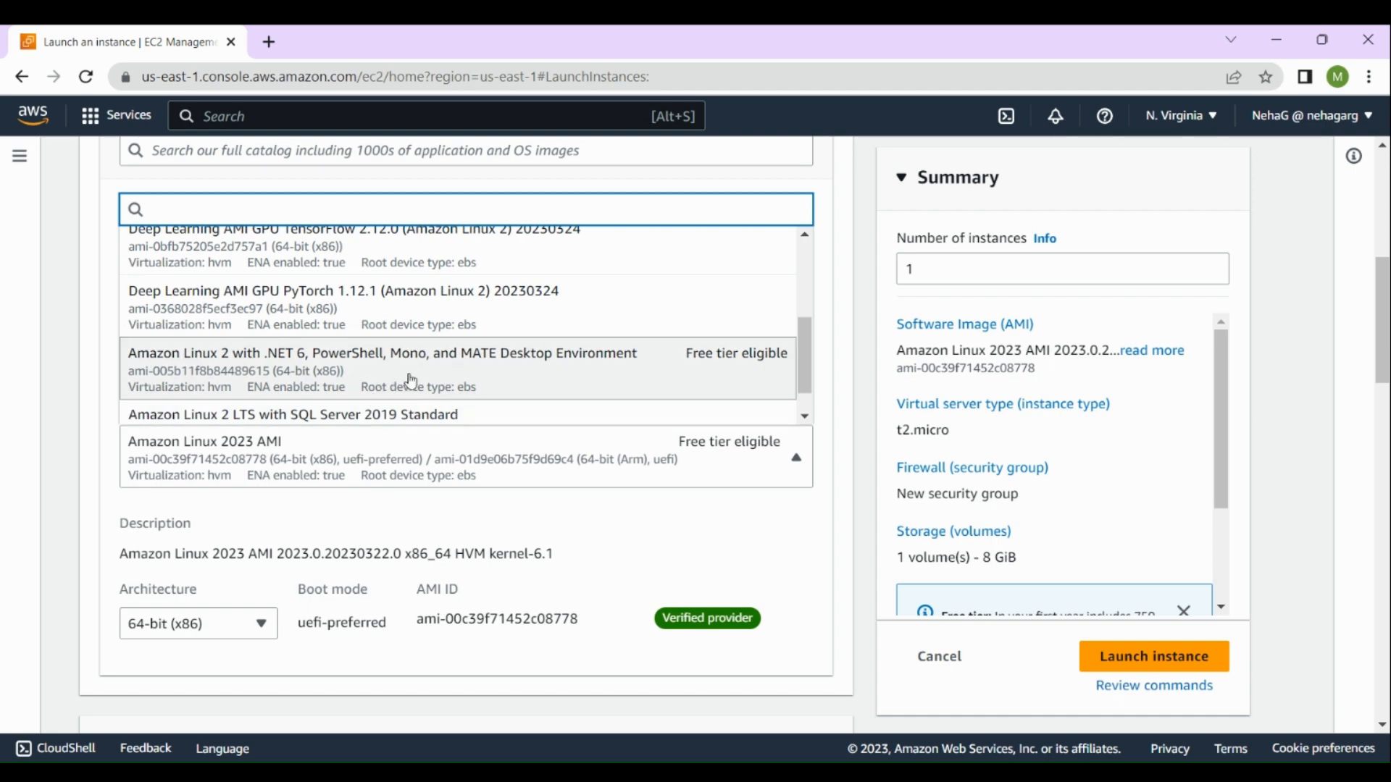
{"action": "scroll", "coordinate": [497, 353], "scroll_direction": "down", "scroll_amount": 1}
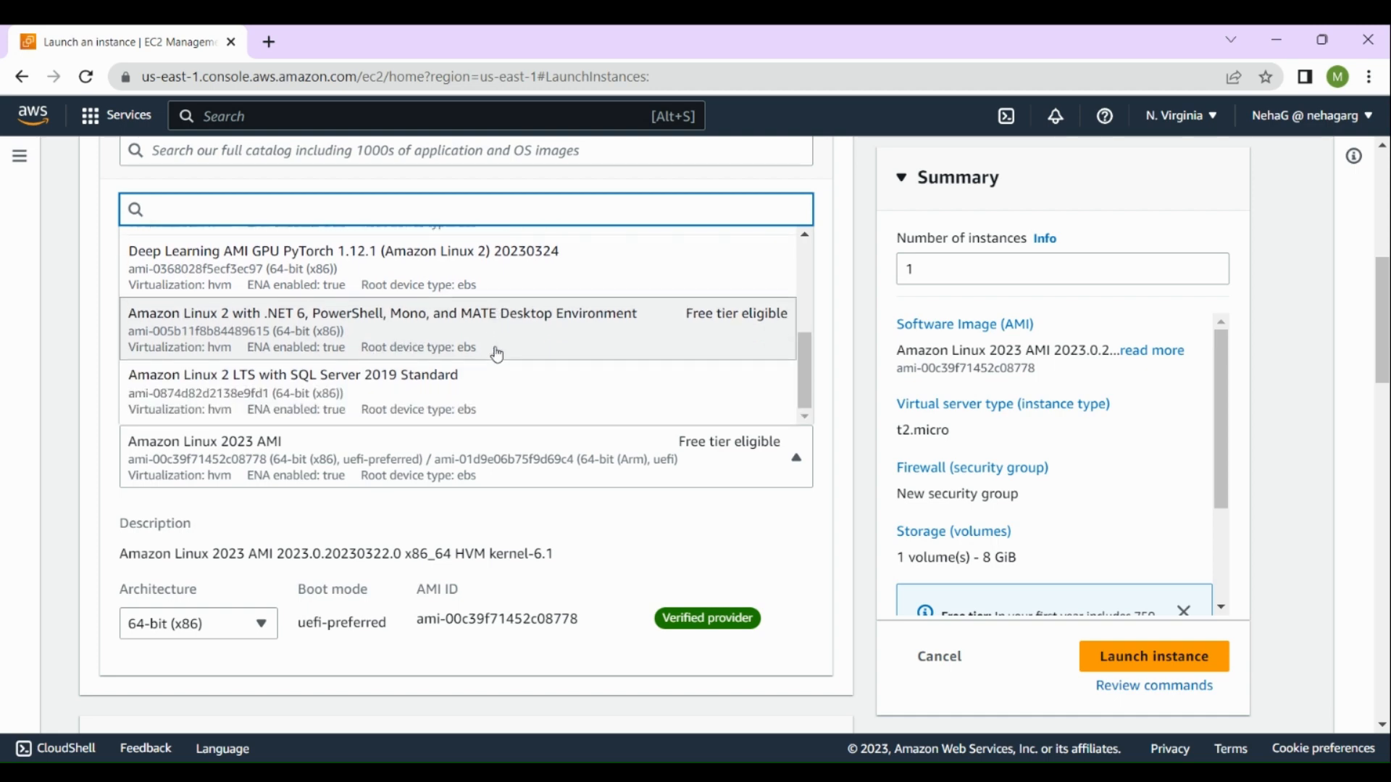
{"action": "scroll", "coordinate": [496, 354], "scroll_direction": "up", "scroll_amount": 5}
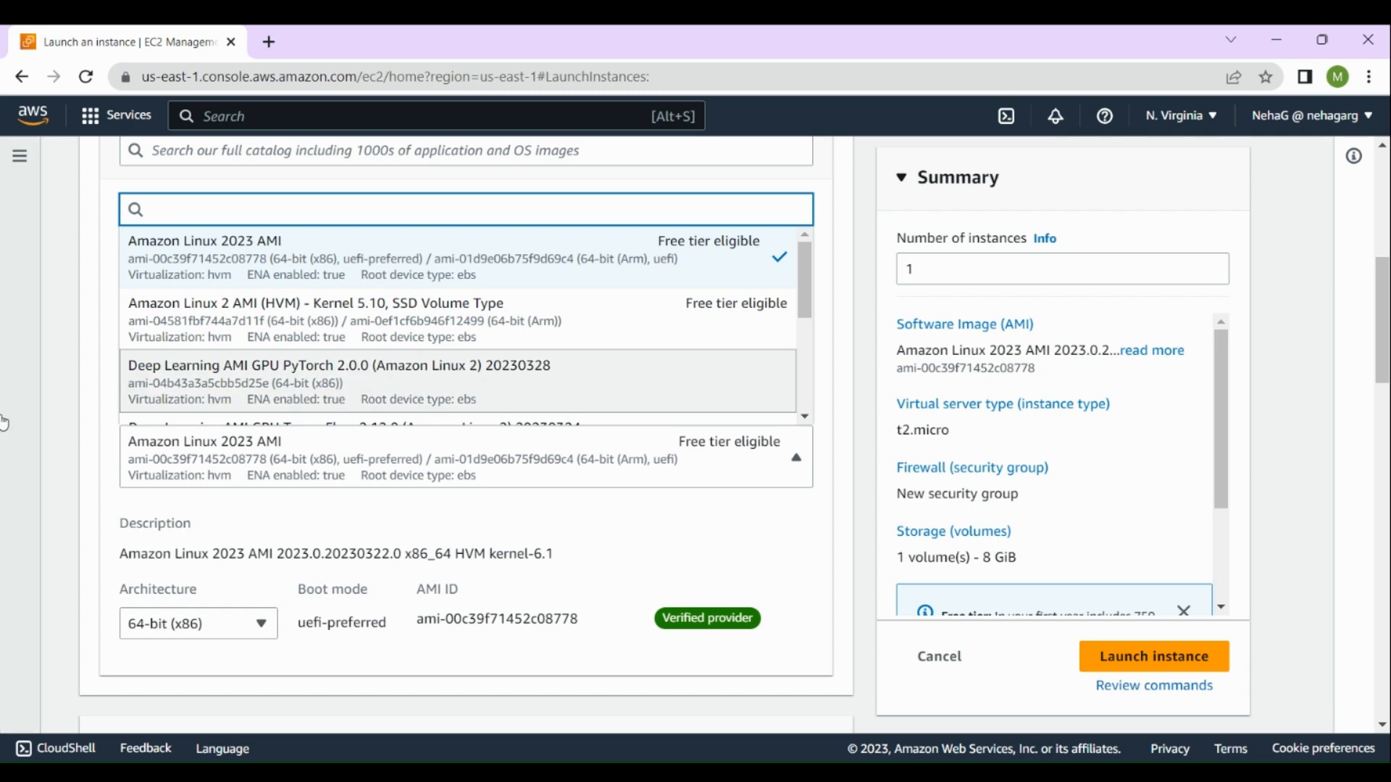
{"action": "left_click", "coordinate": [76, 422]}
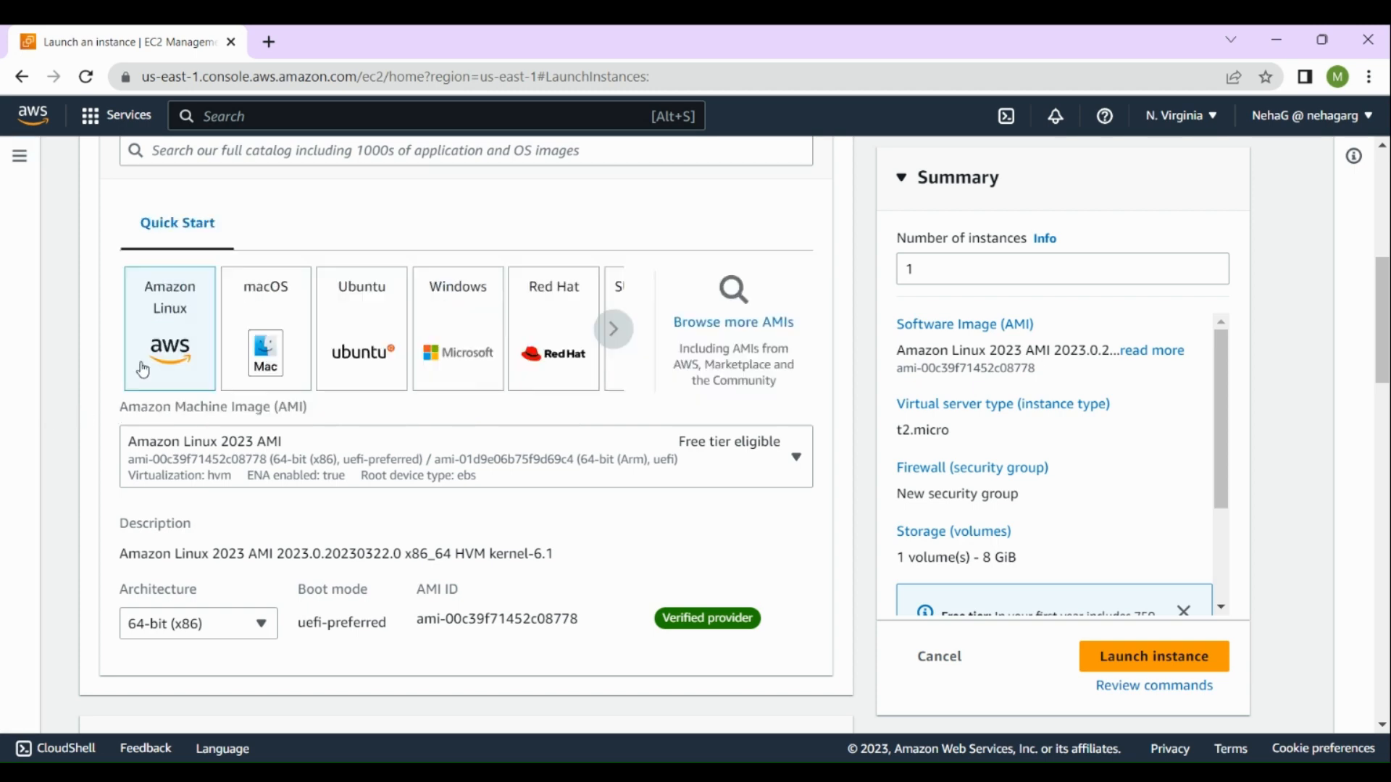
{"action": "scroll", "coordinate": [413, 486], "scroll_direction": "down", "scroll_amount": 4}
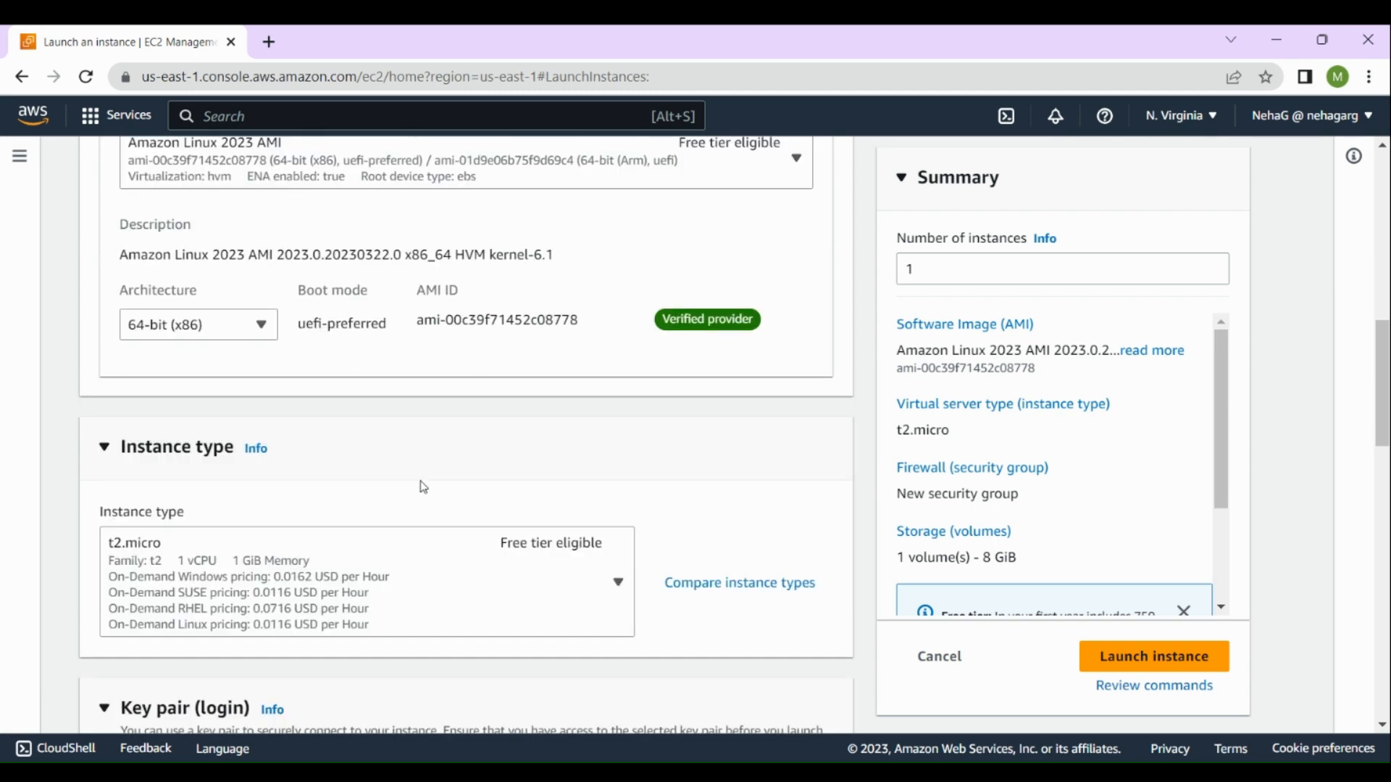
{"action": "scroll", "coordinate": [357, 438], "scroll_direction": "up", "scroll_amount": 2}
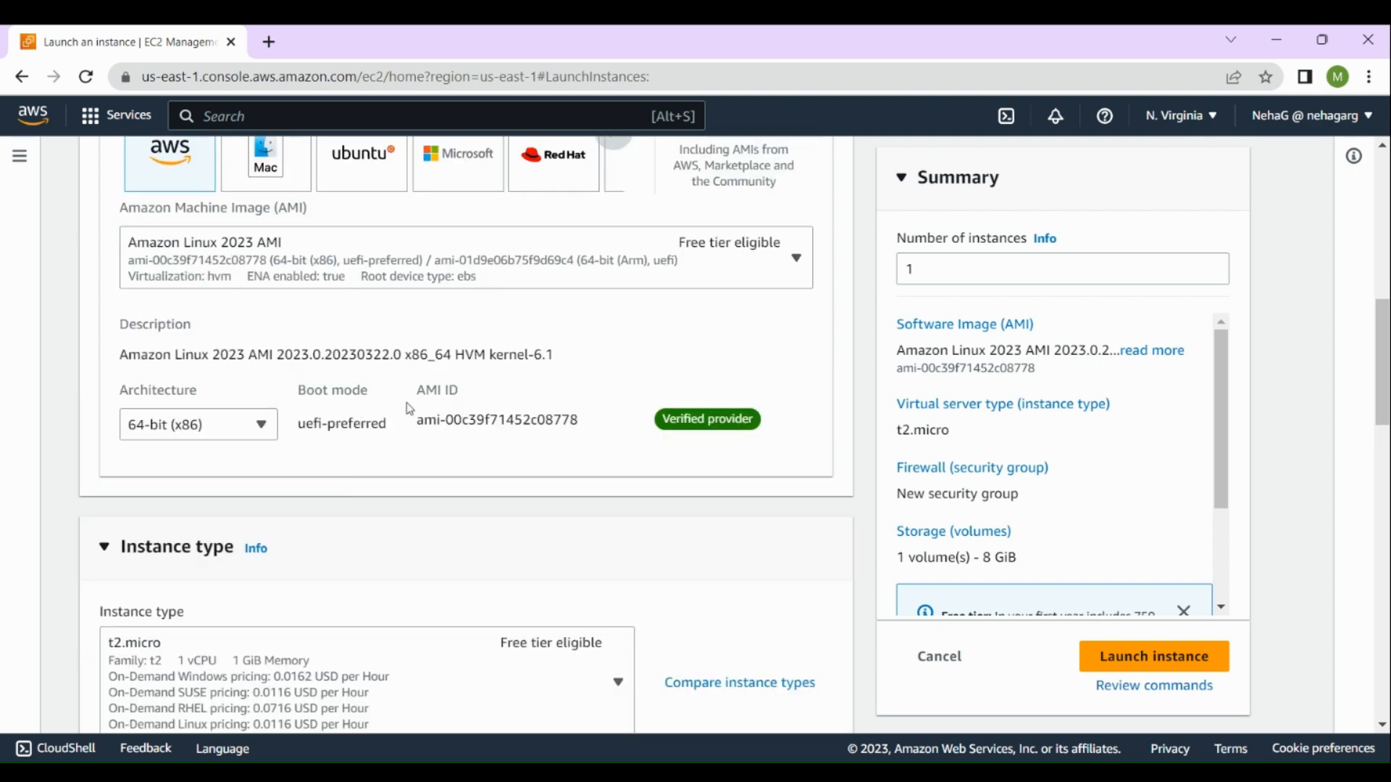
{"action": "scroll", "coordinate": [230, 518], "scroll_direction": "down", "scroll_amount": 1}
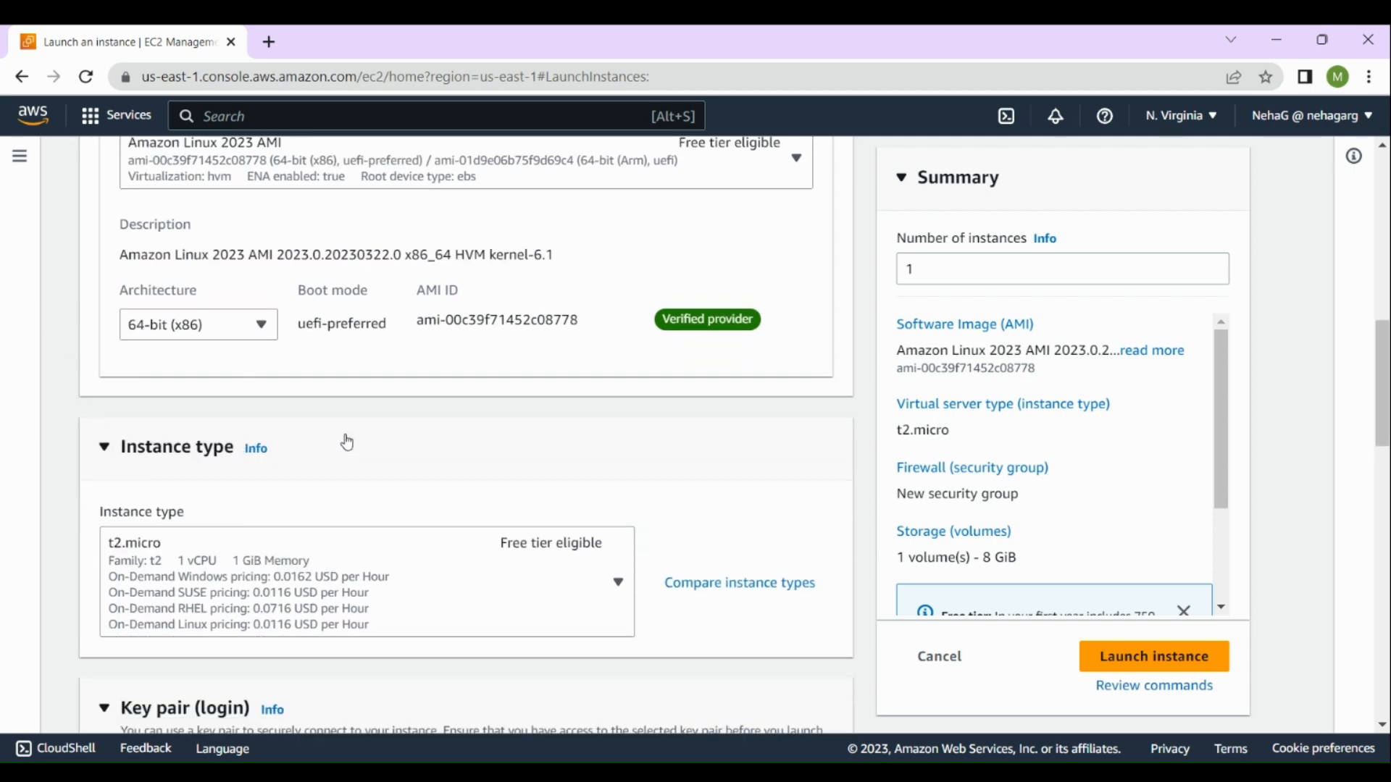
Browse the available instance types and compare their vCPU, memory and hourly pricing with t2.micro
{"action": "scroll", "coordinate": [341, 441], "scroll_direction": "down", "scroll_amount": 3}
{"action": "scroll", "coordinate": [350, 439], "scroll_direction": "up", "scroll_amount": 1}
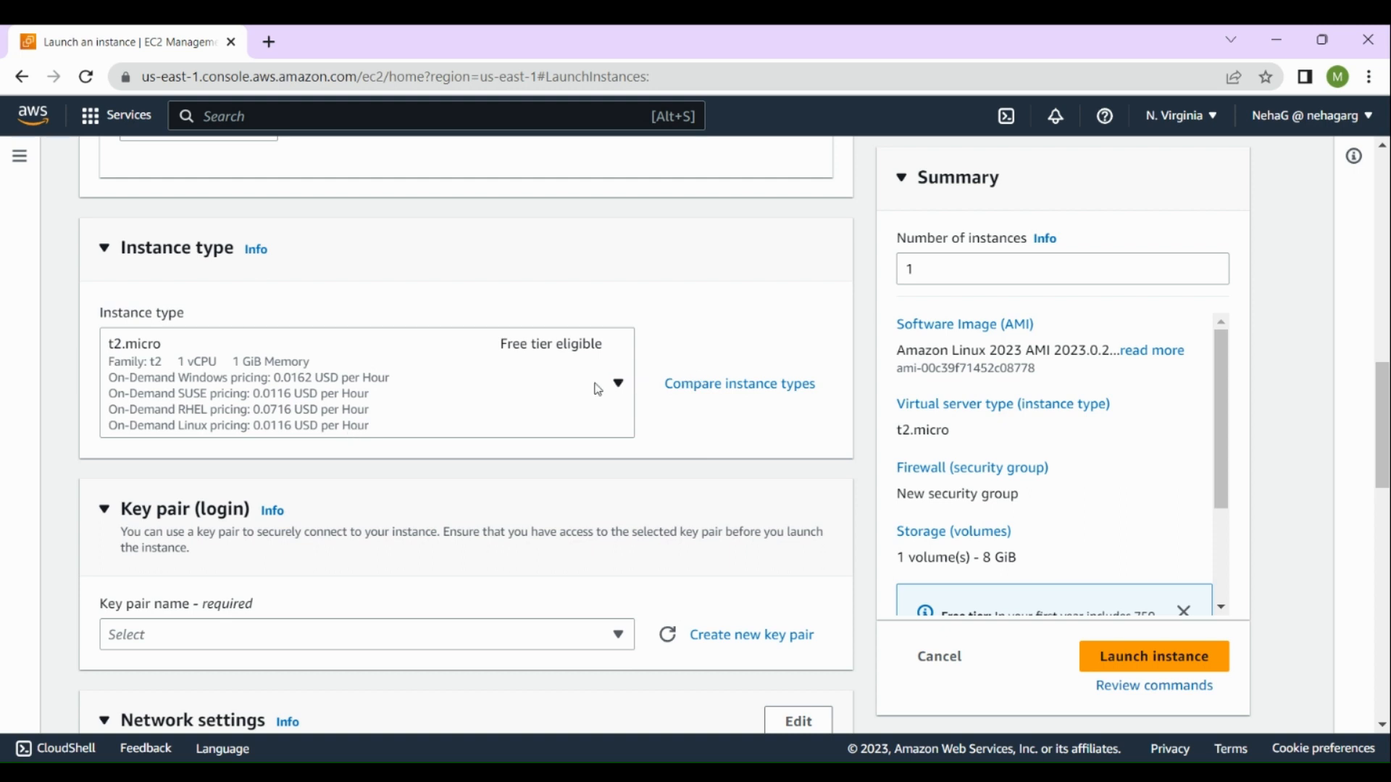
{"action": "left_click", "coordinate": [619, 386]}
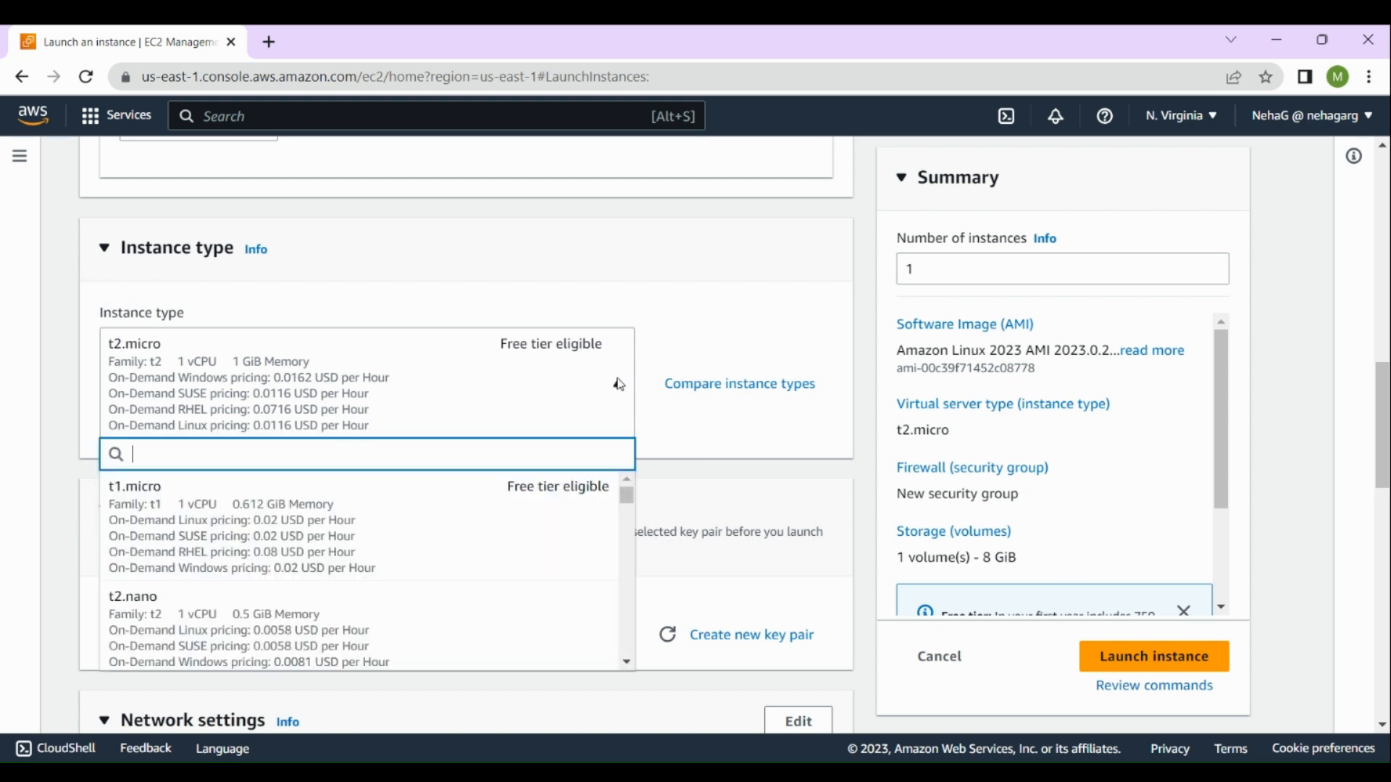
{"action": "left_click_drag", "start_coordinate": [1378, 388], "coordinate": [1378, 414]}
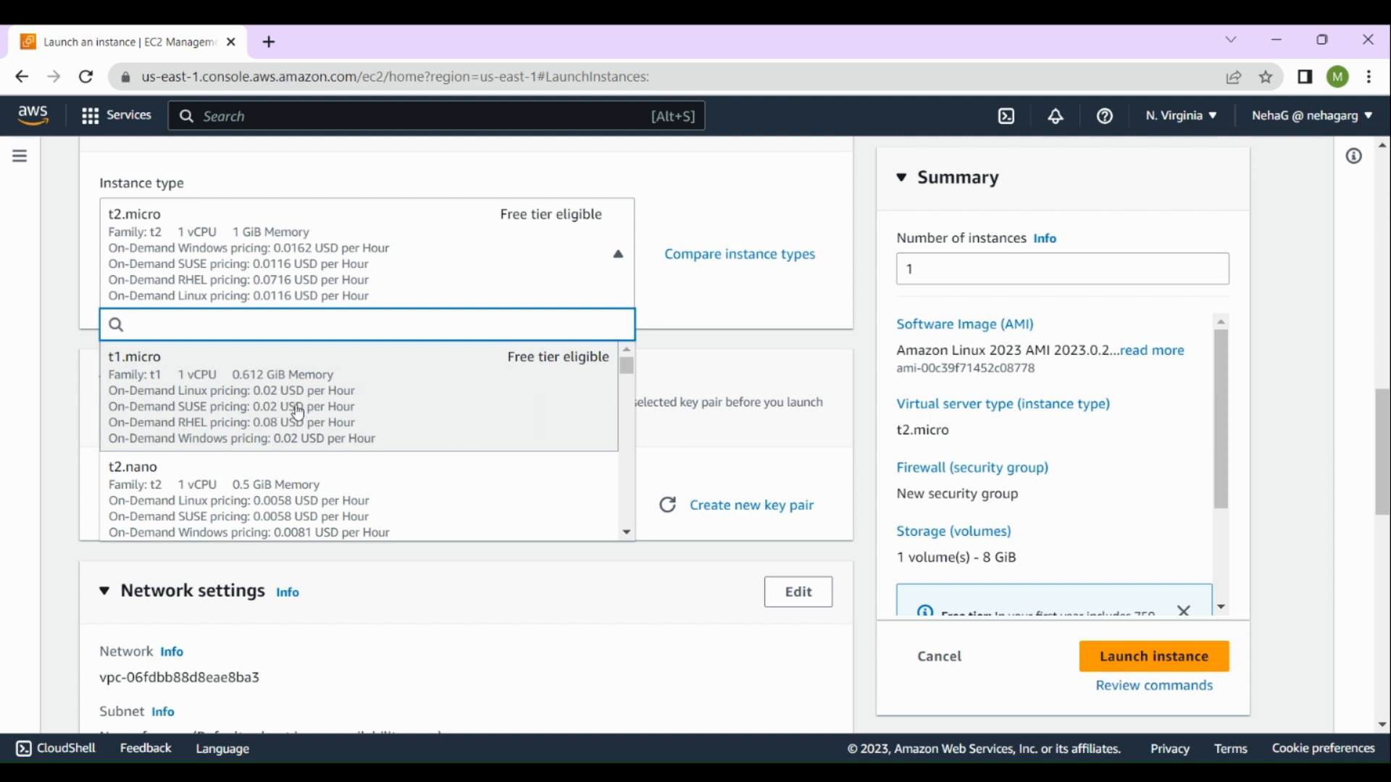
{"action": "scroll", "coordinate": [471, 444], "scroll_direction": "down", "scroll_amount": 2}
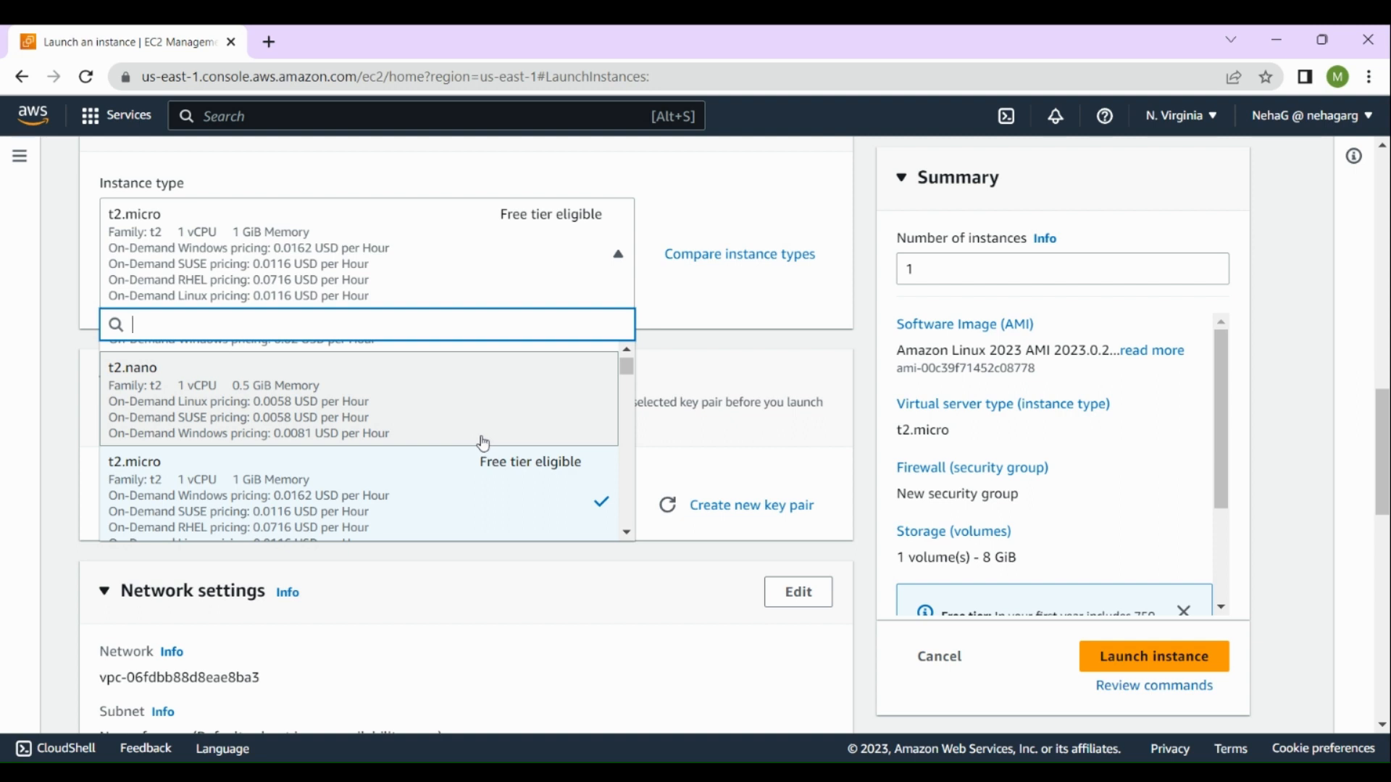
{"action": "scroll", "coordinate": [493, 469], "scroll_direction": "down", "scroll_amount": 2}
{"action": "scroll", "coordinate": [494, 472], "scroll_direction": "down", "scroll_amount": 5}
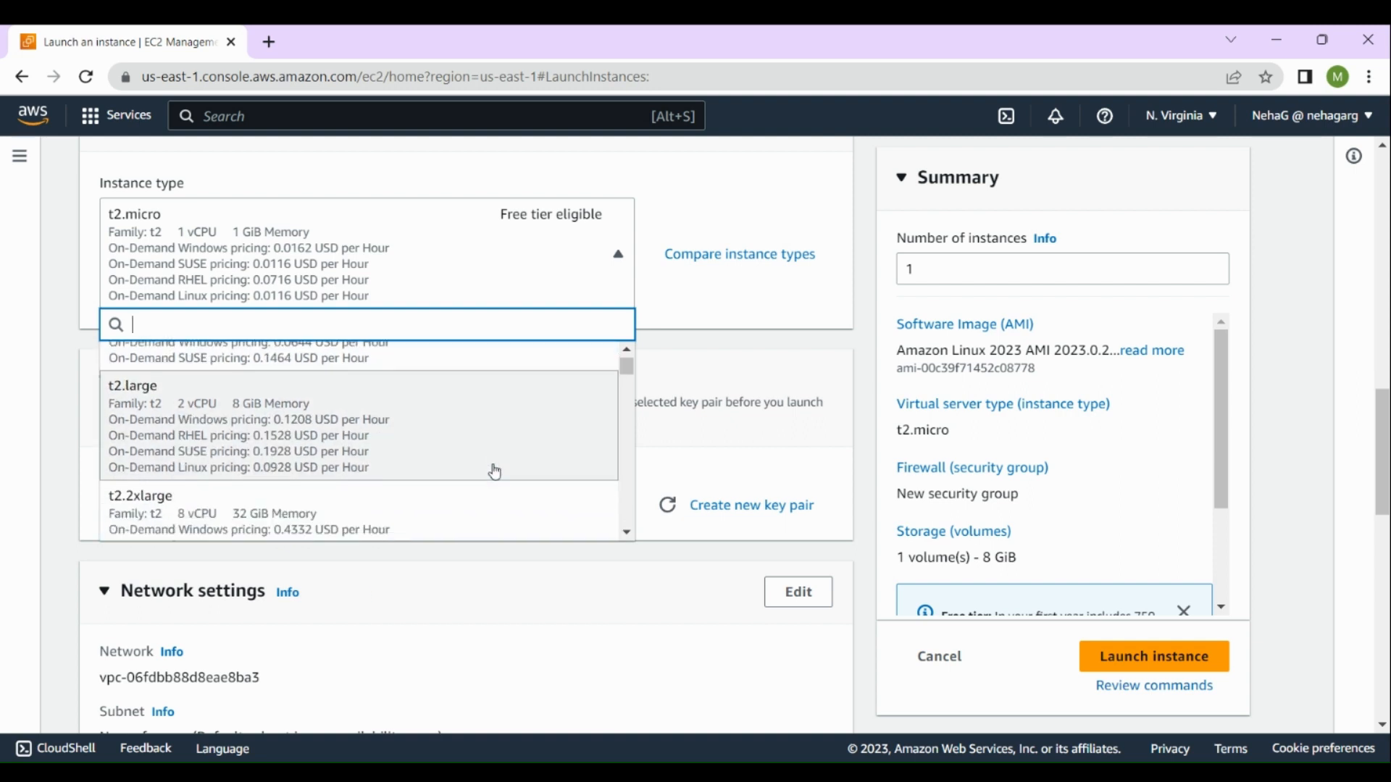
{"action": "scroll", "coordinate": [494, 471], "scroll_direction": "down", "scroll_amount": 5}
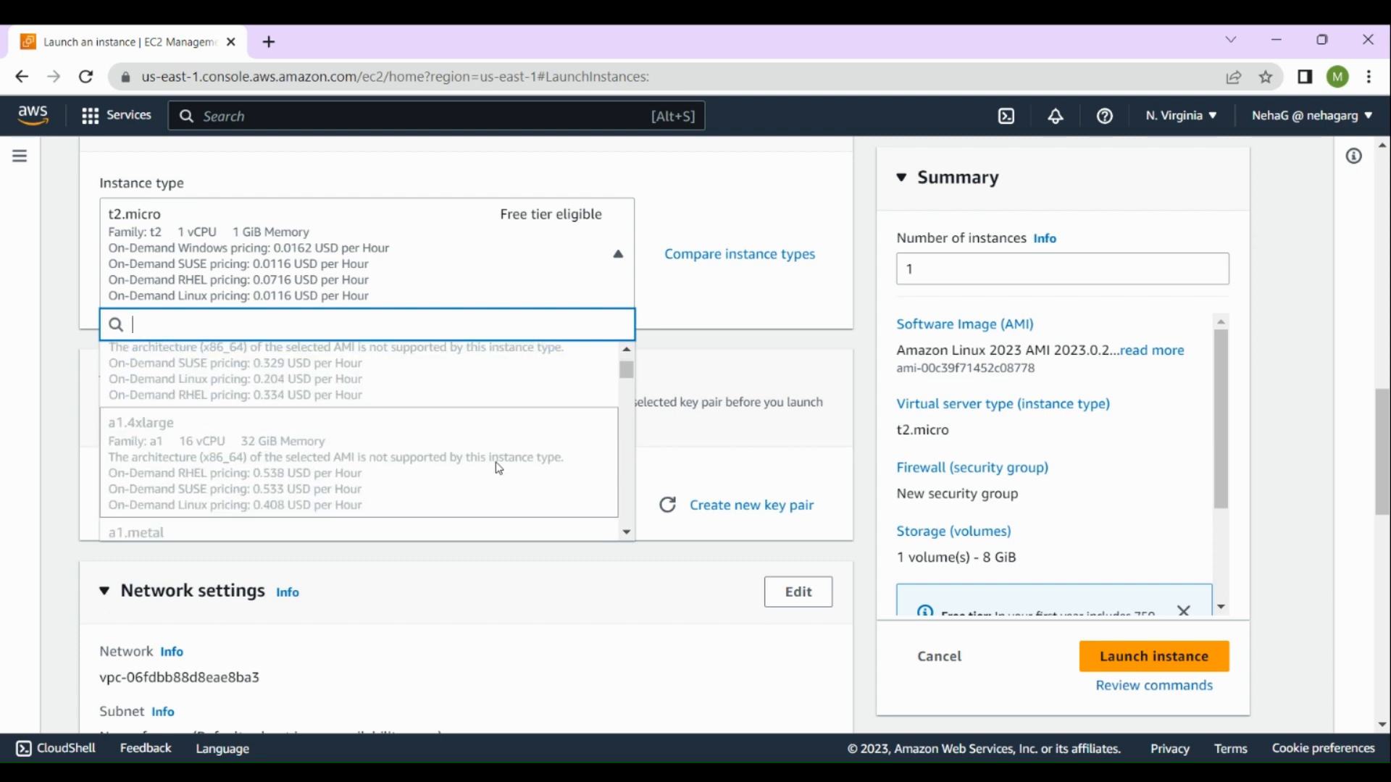
{"action": "left_click_drag", "start_coordinate": [627, 373], "coordinate": [629, 366]}
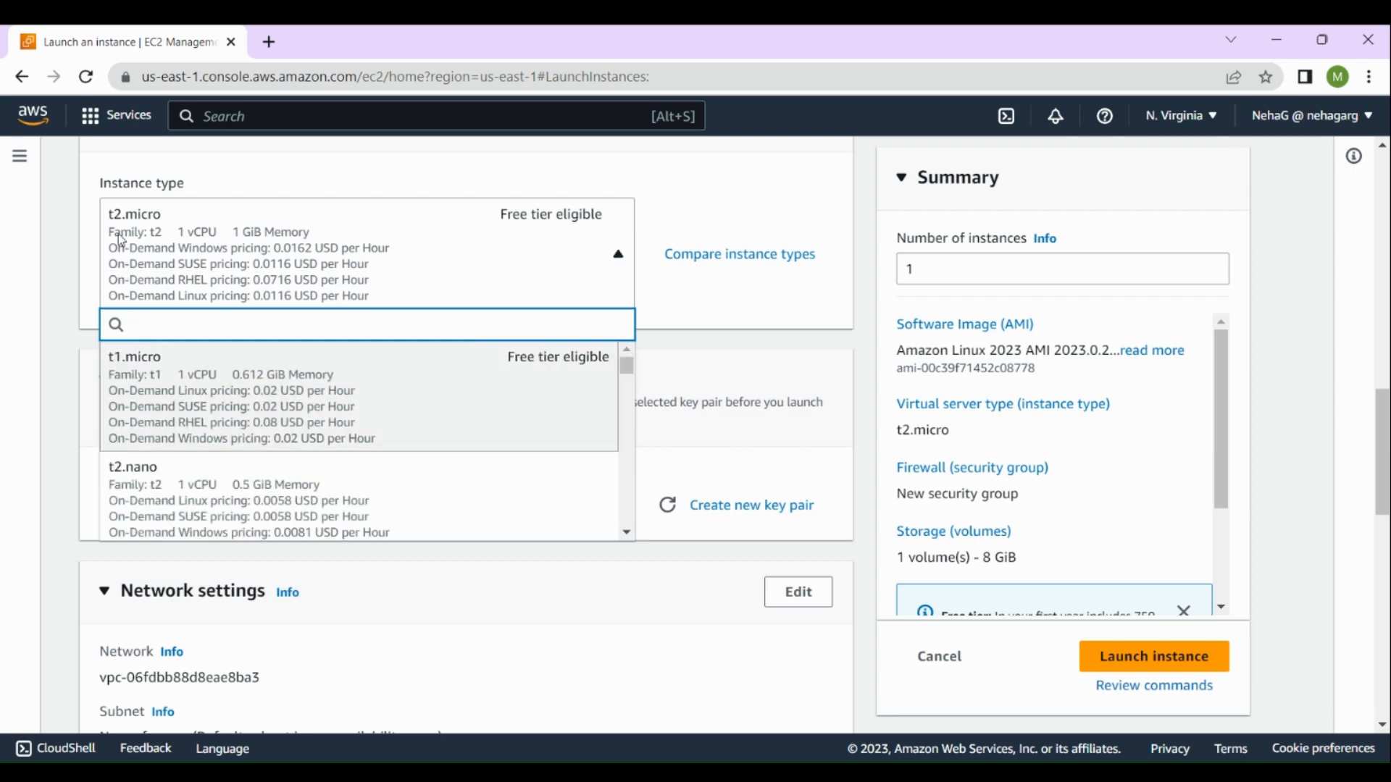
{"action": "left_click", "coordinate": [69, 253]}
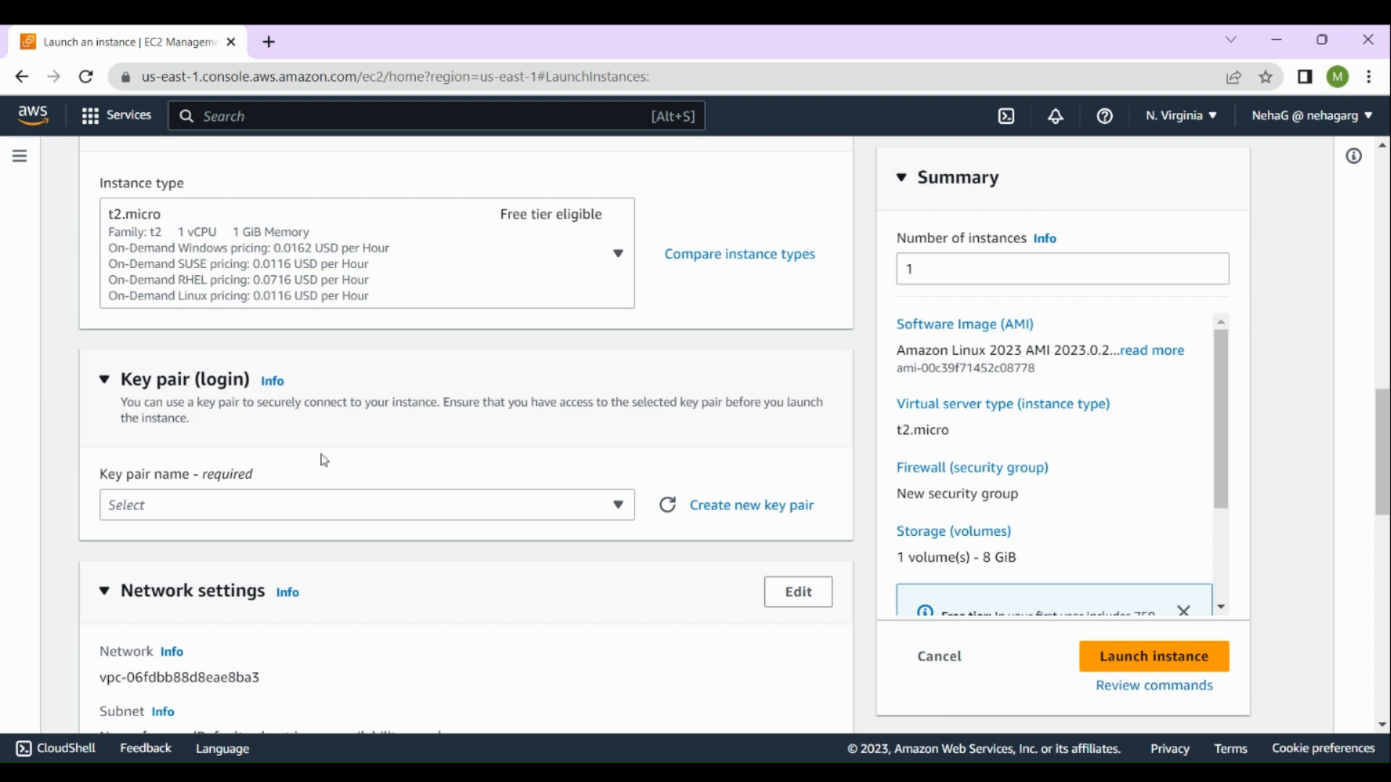
Create a new RSA key pair named DemoEC2 in .pem format for logging in to the instance
{"action": "scroll", "coordinate": [337, 471], "scroll_direction": "down", "scroll_amount": 3}
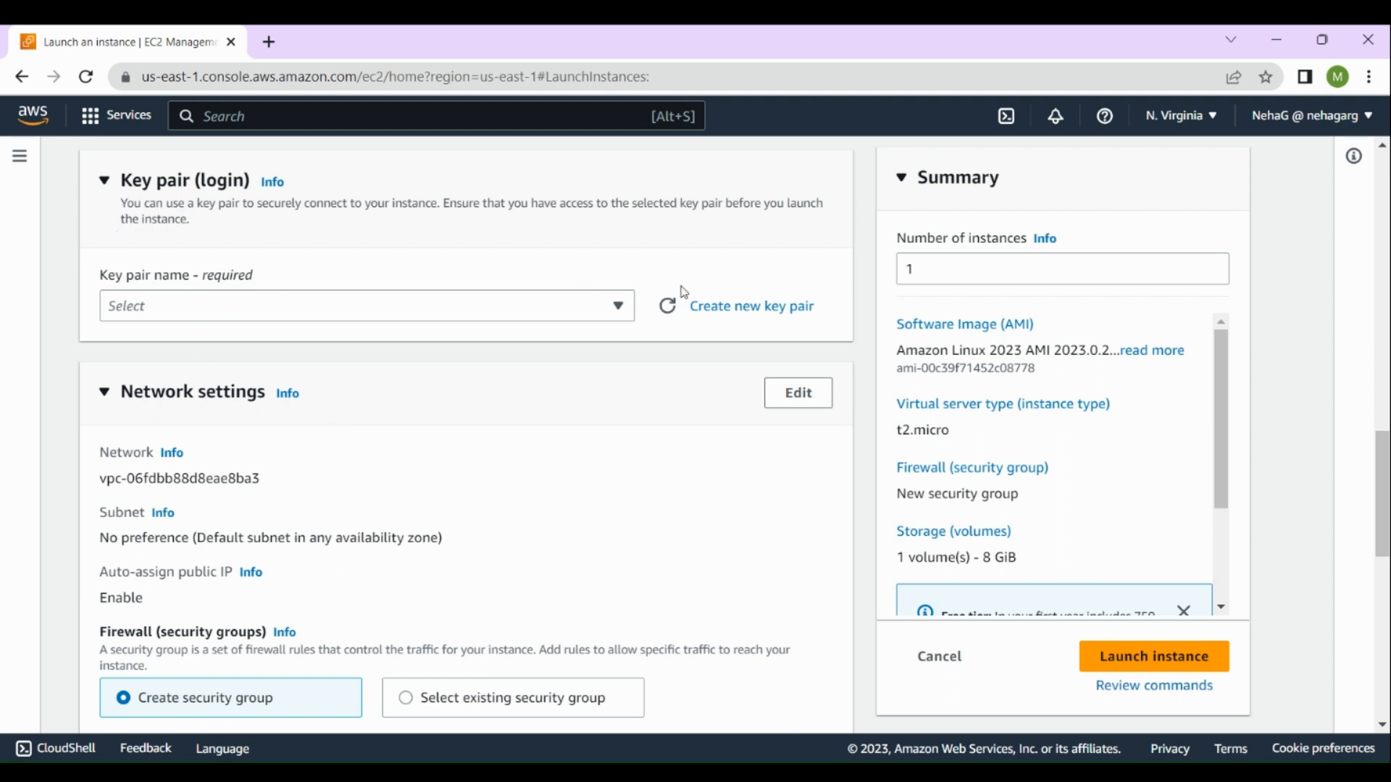
{"action": "left_click", "coordinate": [749, 314]}
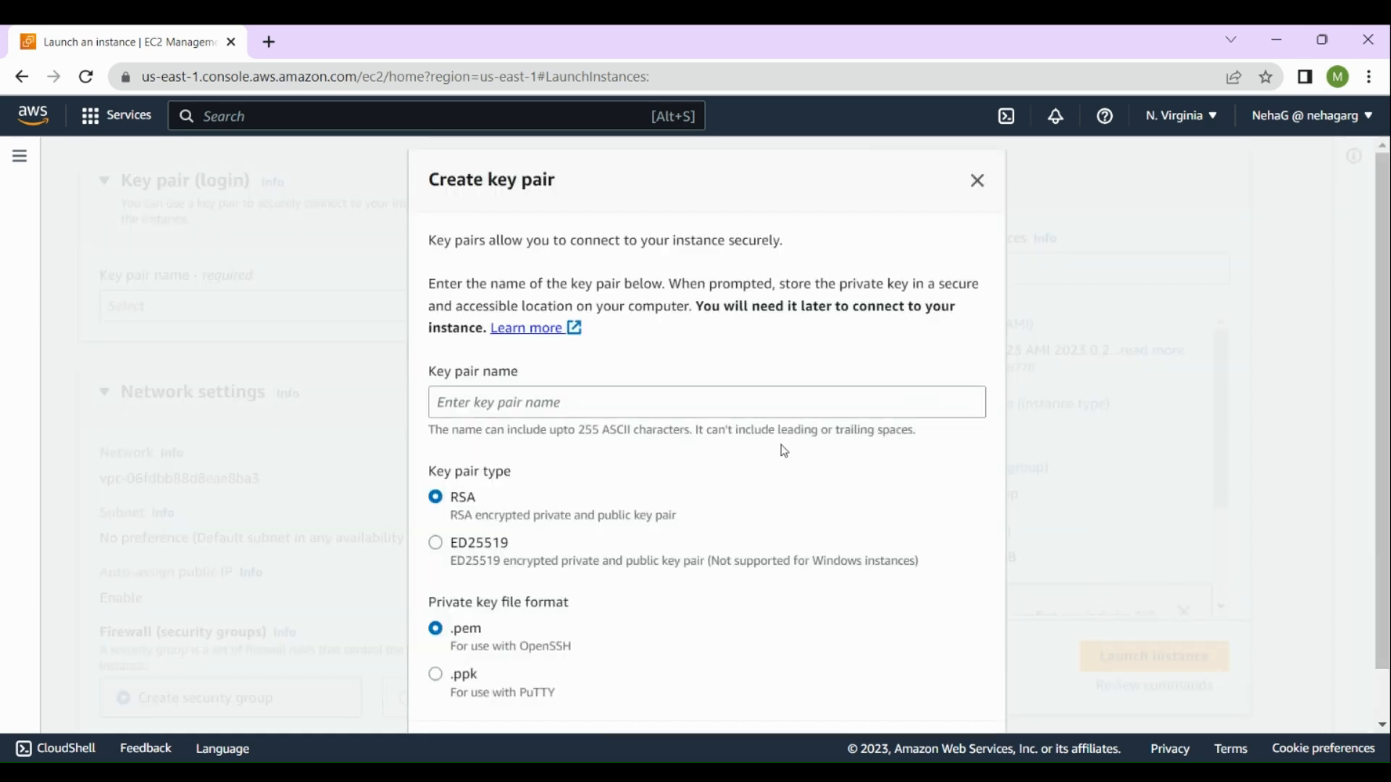
{"action": "scroll", "coordinate": [783, 450], "scroll_direction": "down", "scroll_amount": 1}
{"action": "left_click", "coordinate": [510, 346]}
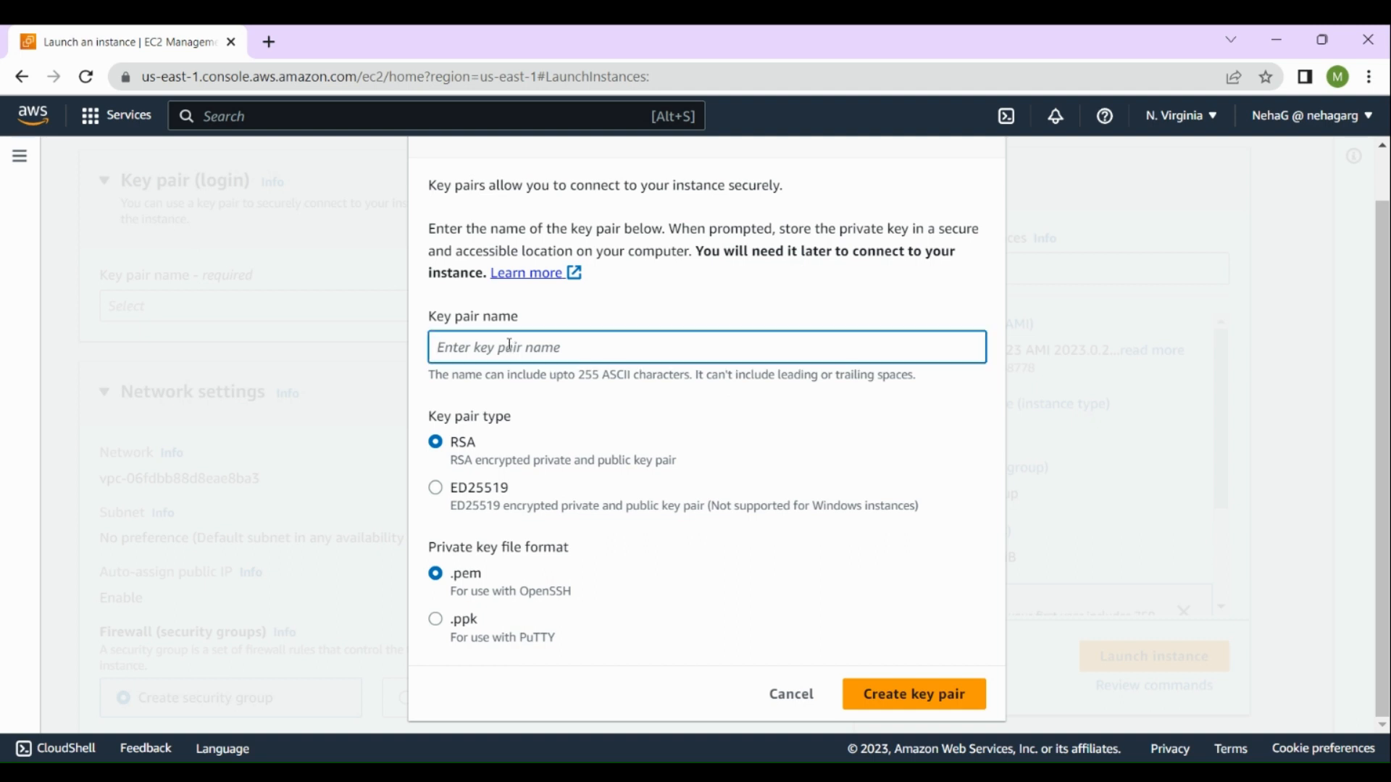
{"action": "type", "text": "DemoEC2"}
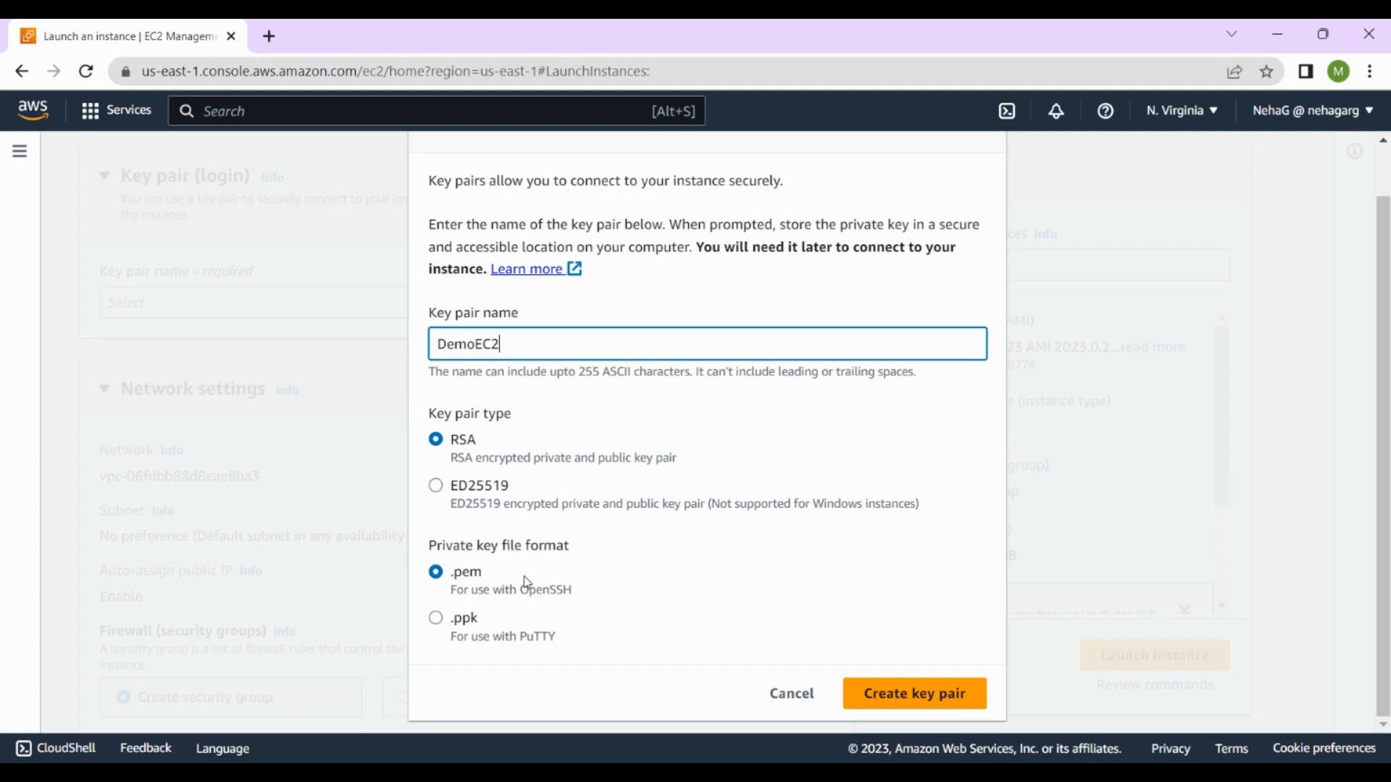
{"action": "left_click", "coordinate": [916, 695]}
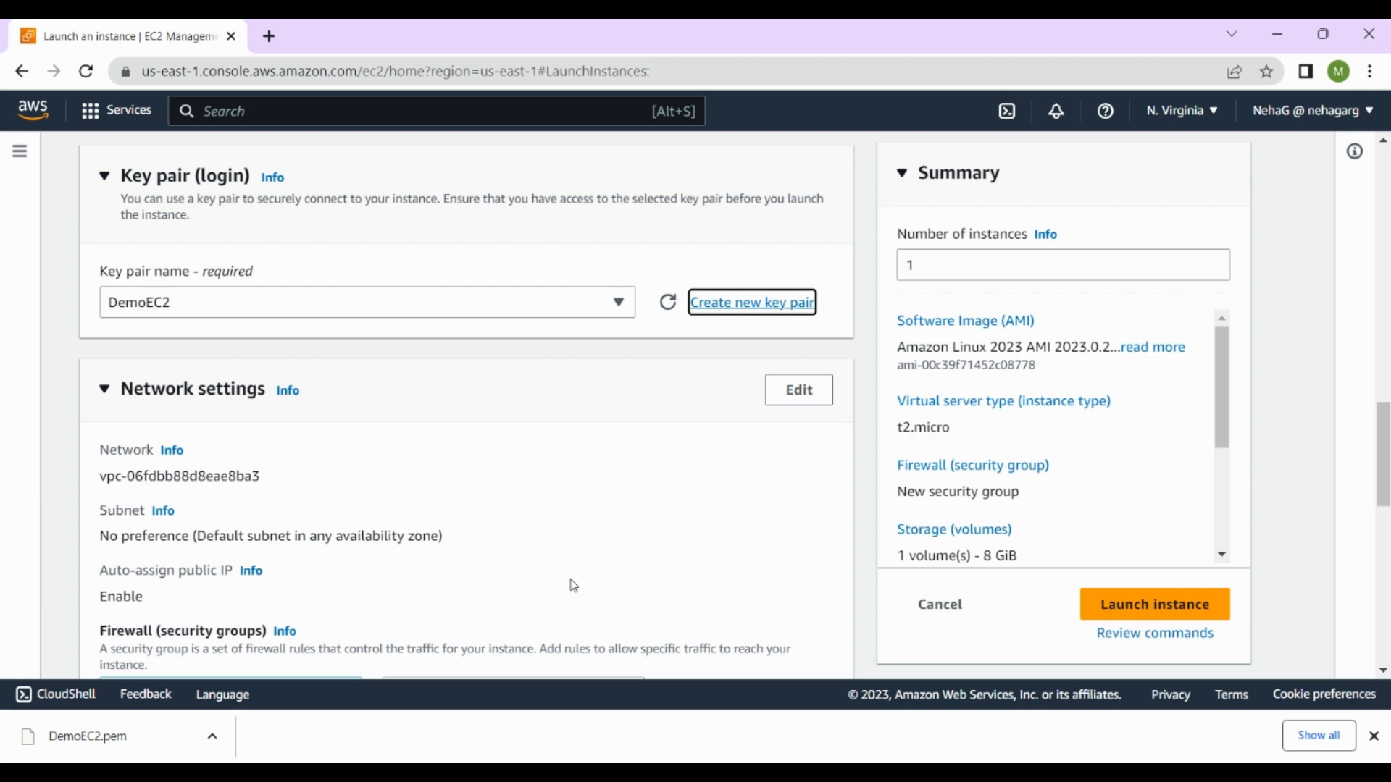
Set the firewall in the instance's network settings to use an existing security group instead of creating one
{"action": "scroll", "coordinate": [573, 586], "scroll_direction": "down", "scroll_amount": 3}
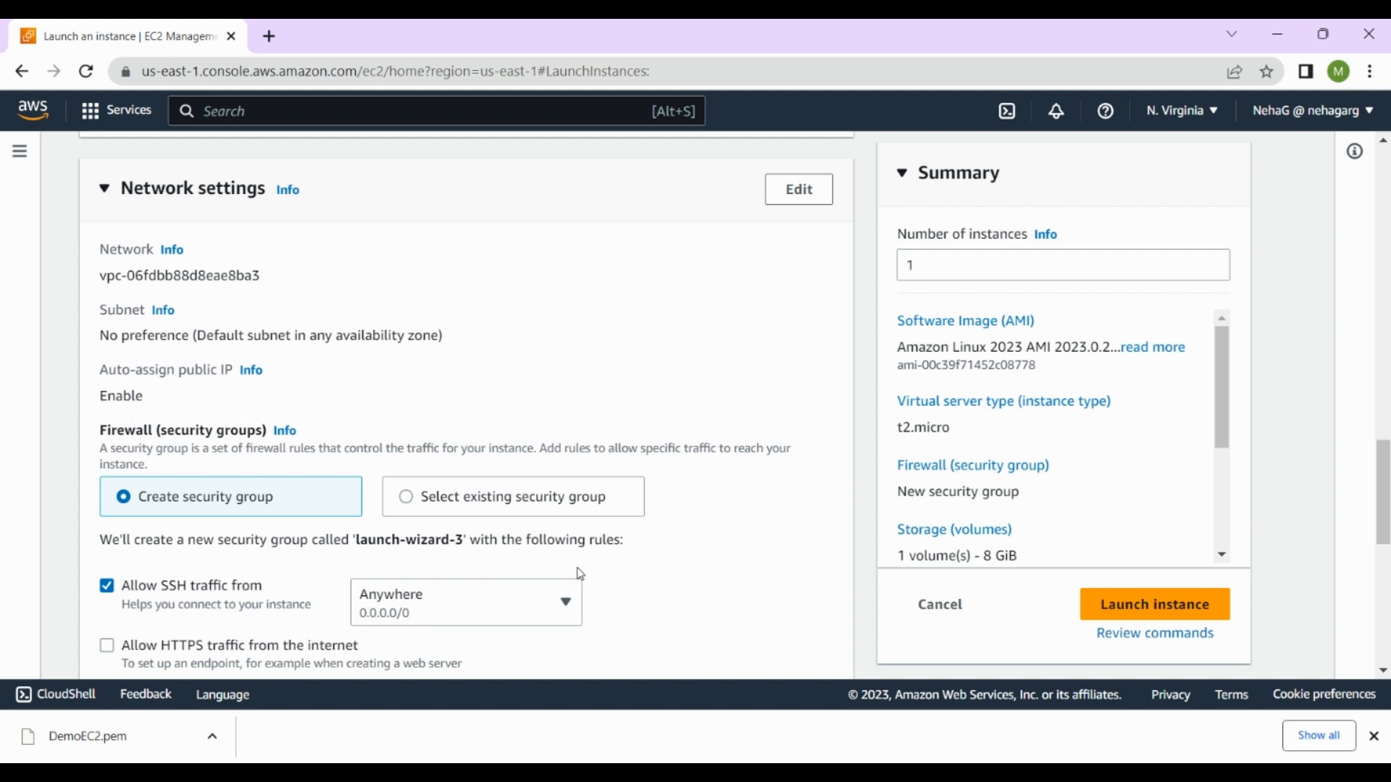
{"action": "left_click_drag", "start_coordinate": [100, 432], "coordinate": [153, 439]}
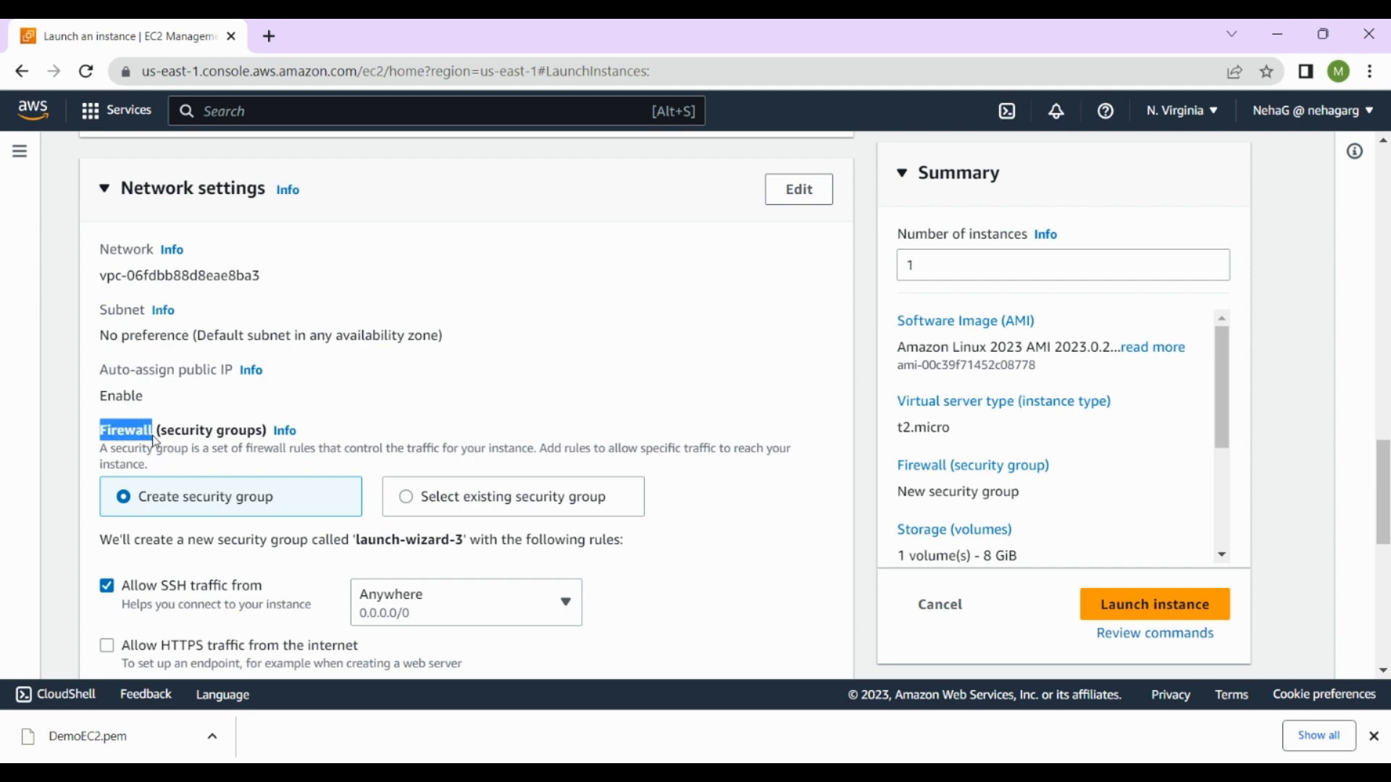
{"action": "scroll", "coordinate": [478, 404], "scroll_direction": "down", "scroll_amount": 3}
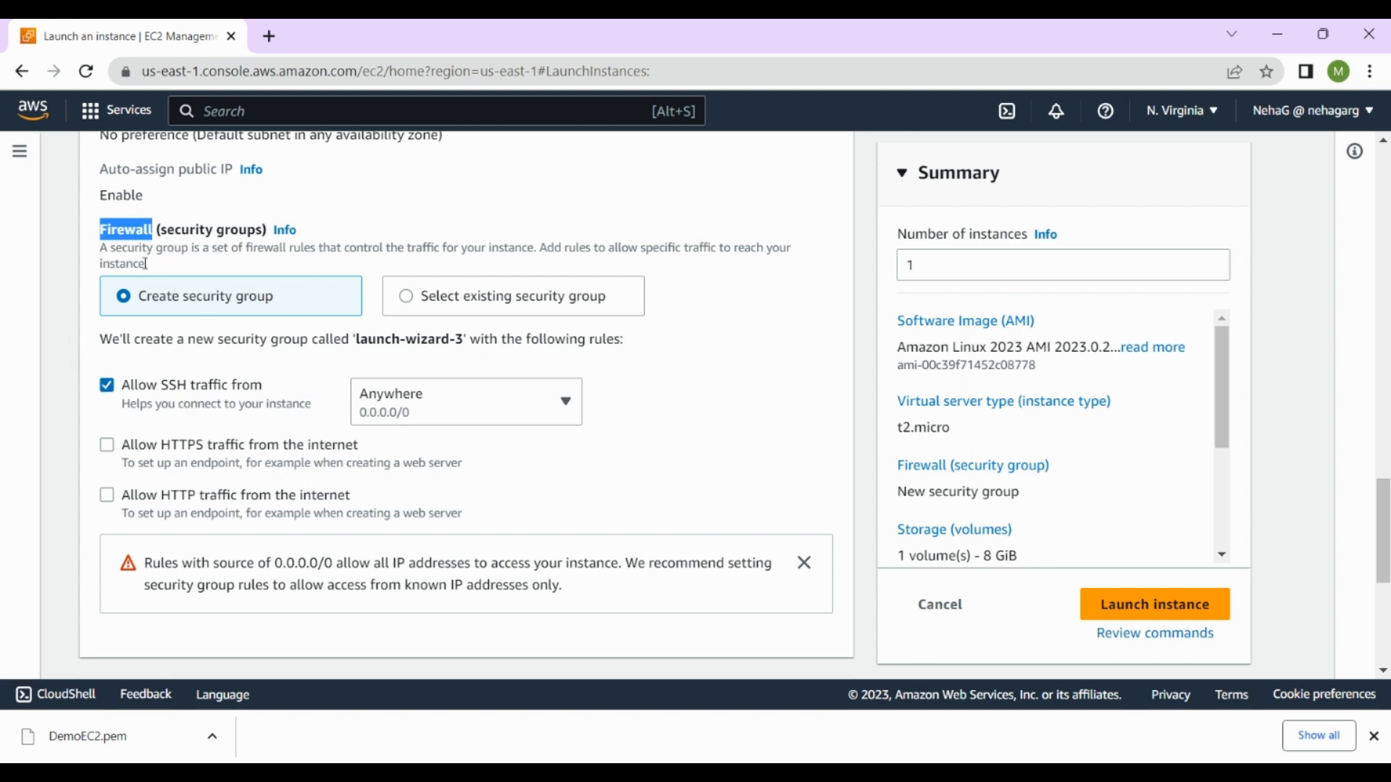
{"action": "left_click", "coordinate": [439, 311]}
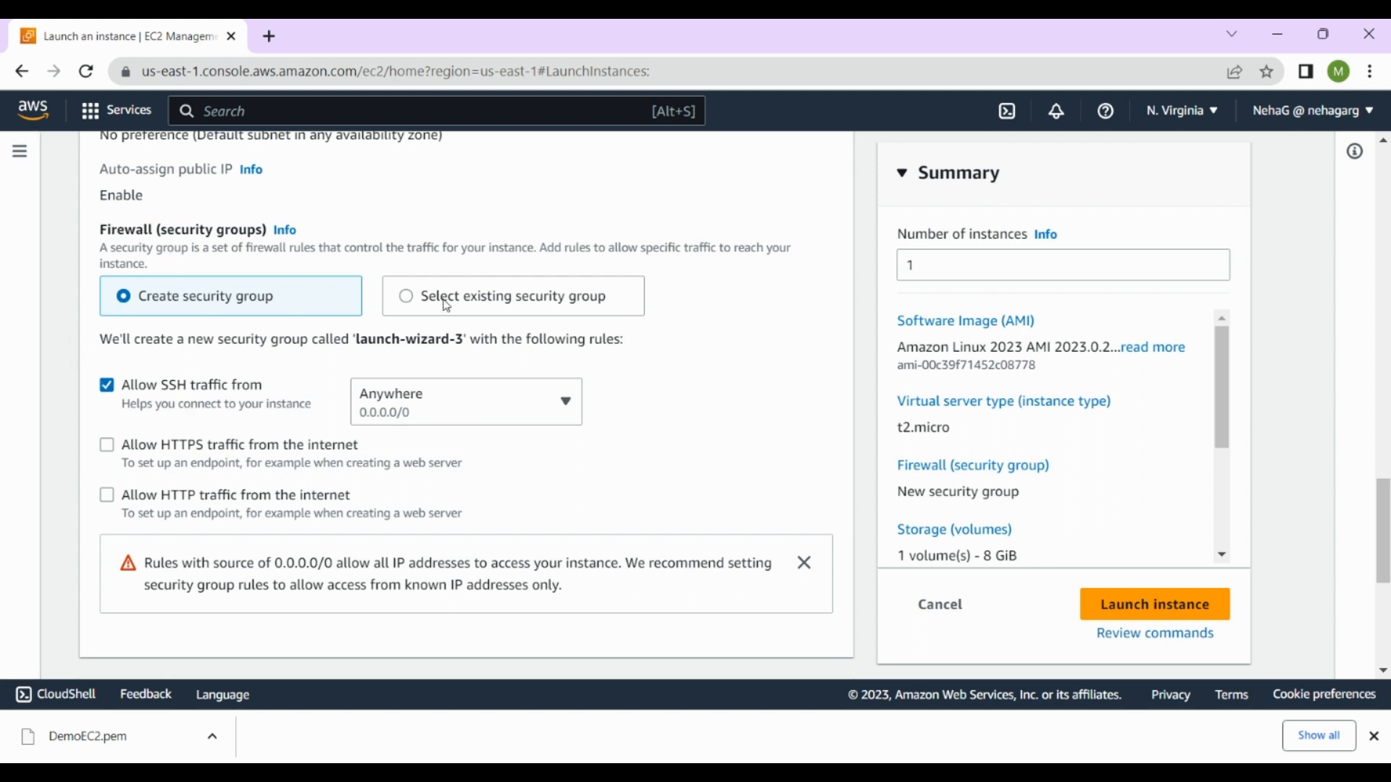
{"action": "left_click", "coordinate": [213, 307]}
{"action": "left_click", "coordinate": [497, 401]}
{"action": "left_click", "coordinate": [497, 401]}
{"action": "left_click", "coordinate": [513, 303]}
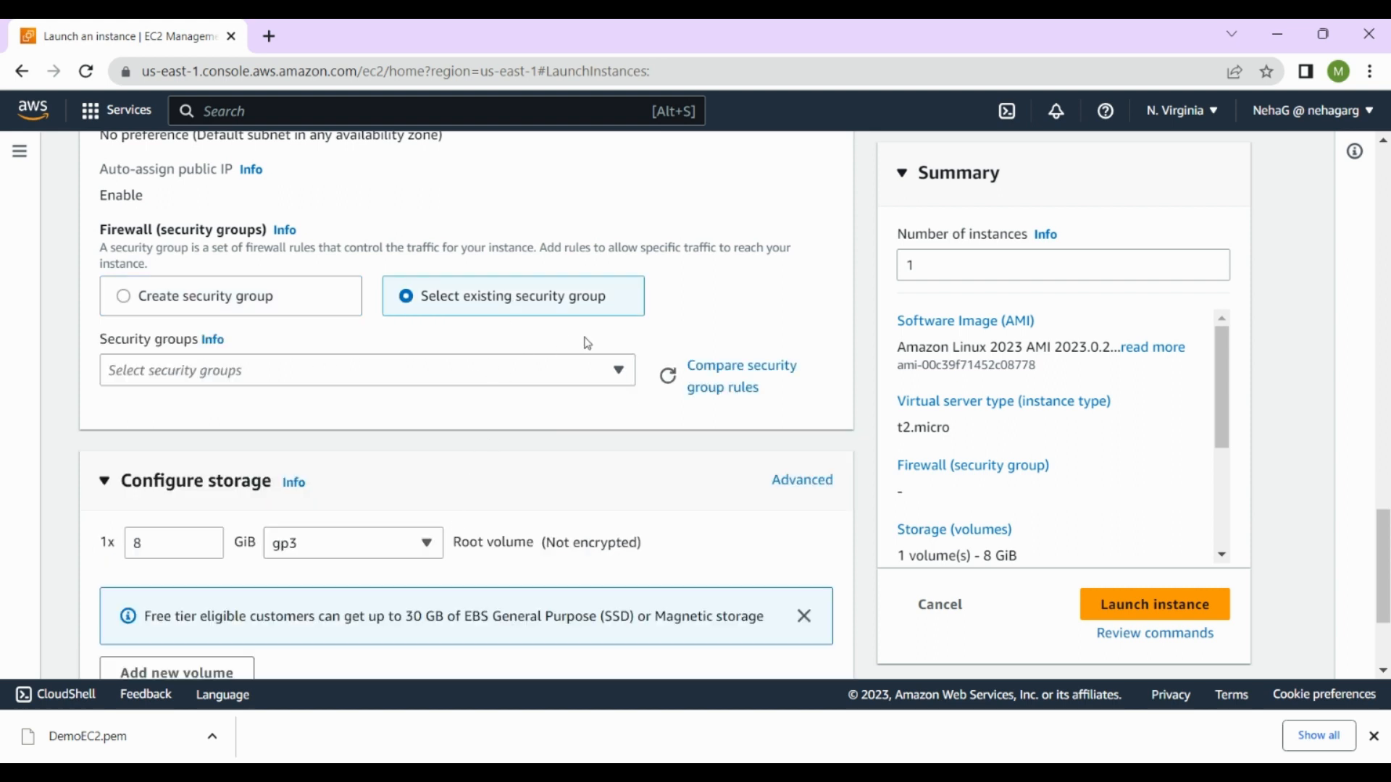
Assign the existing security group named default to the instance's firewall
{"action": "left_click", "coordinate": [393, 382]}
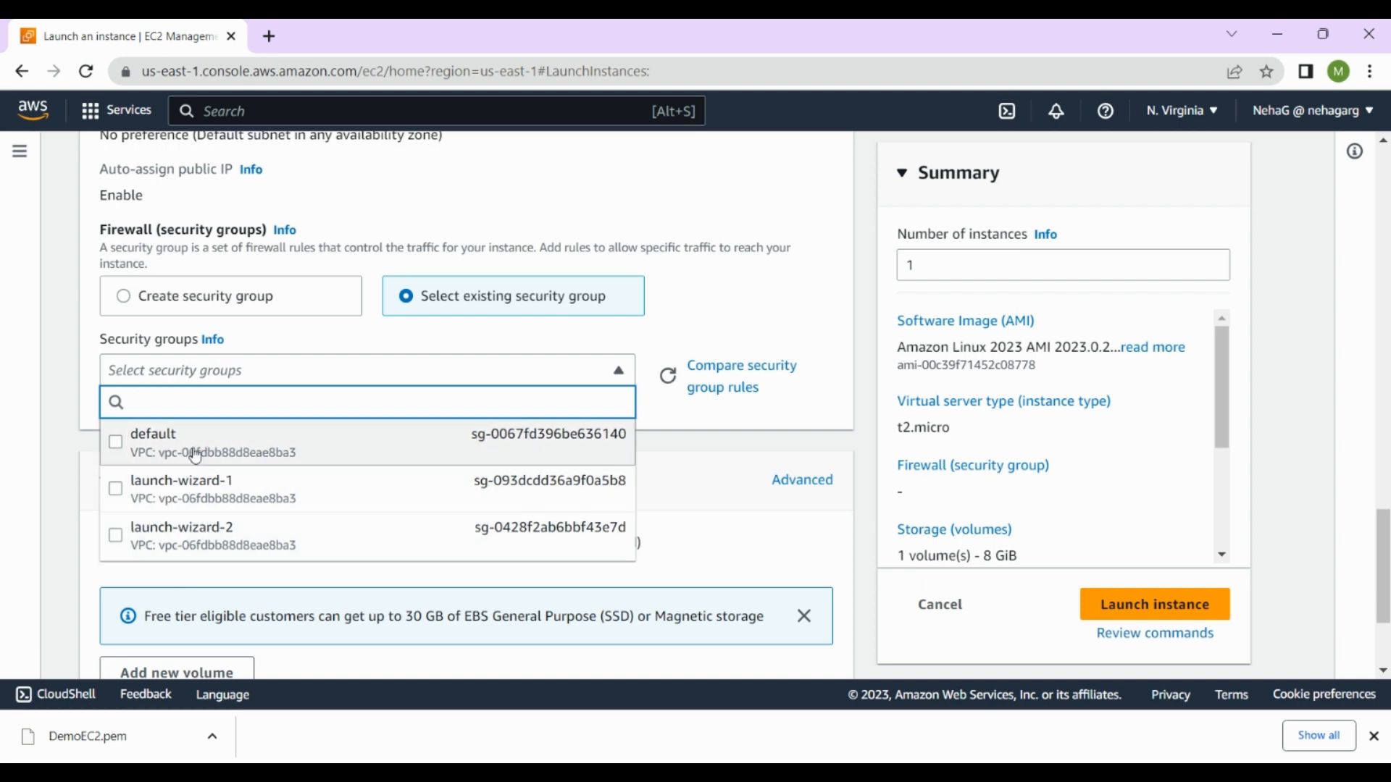
{"action": "left_click", "coordinate": [221, 445]}
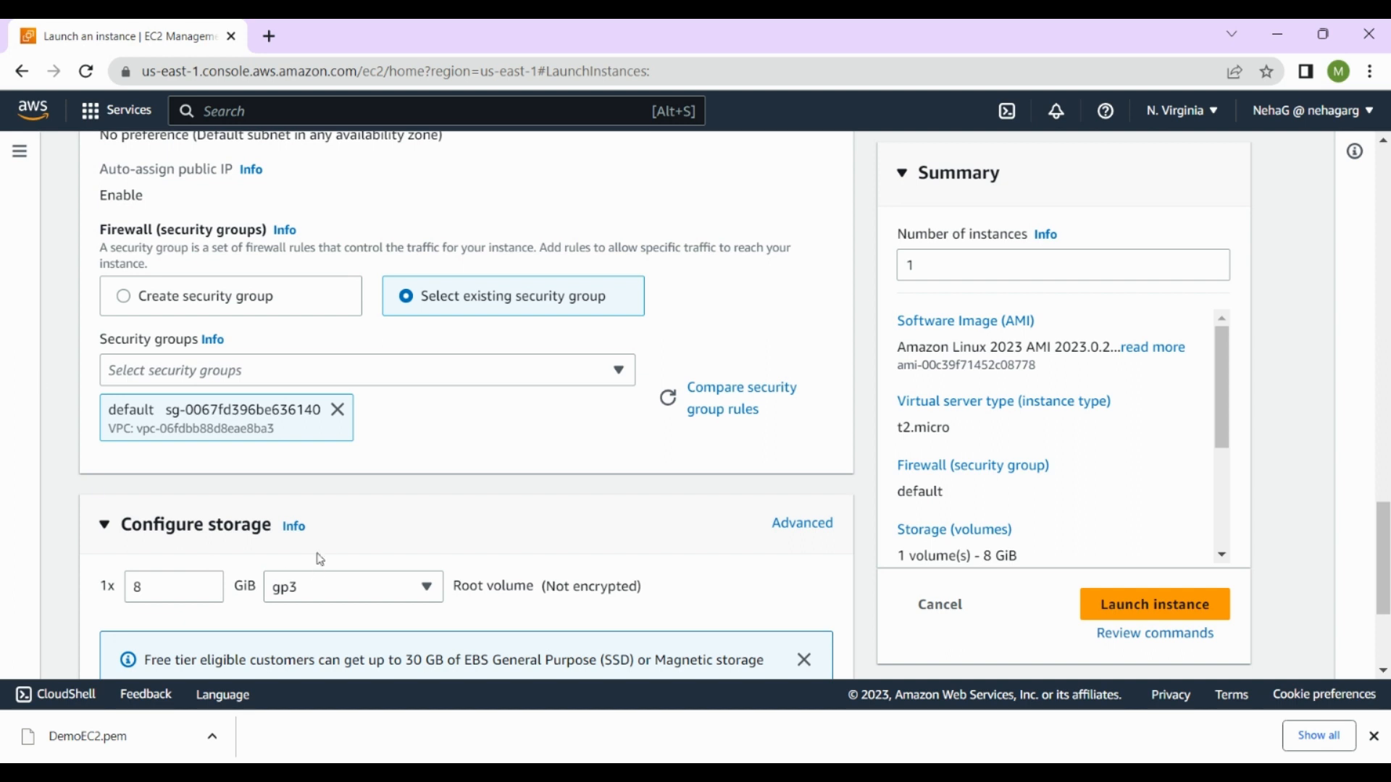
Expand the advanced details of the launch configuration and examine the optional user data field
{"action": "scroll", "coordinate": [591, 558], "scroll_direction": "down", "scroll_amount": 3}
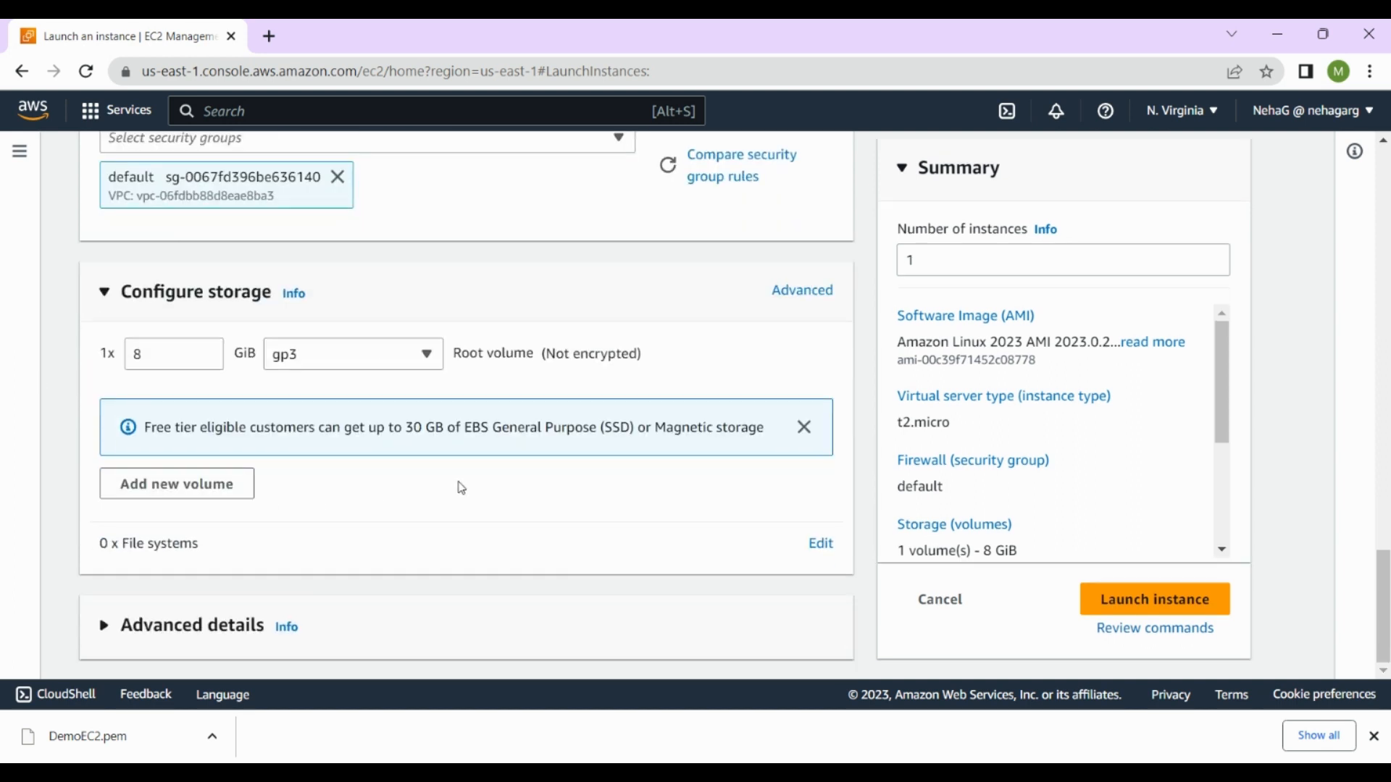
{"action": "left_click", "coordinate": [104, 626]}
{"action": "scroll", "coordinate": [622, 577], "scroll_direction": "down", "scroll_amount": 20}
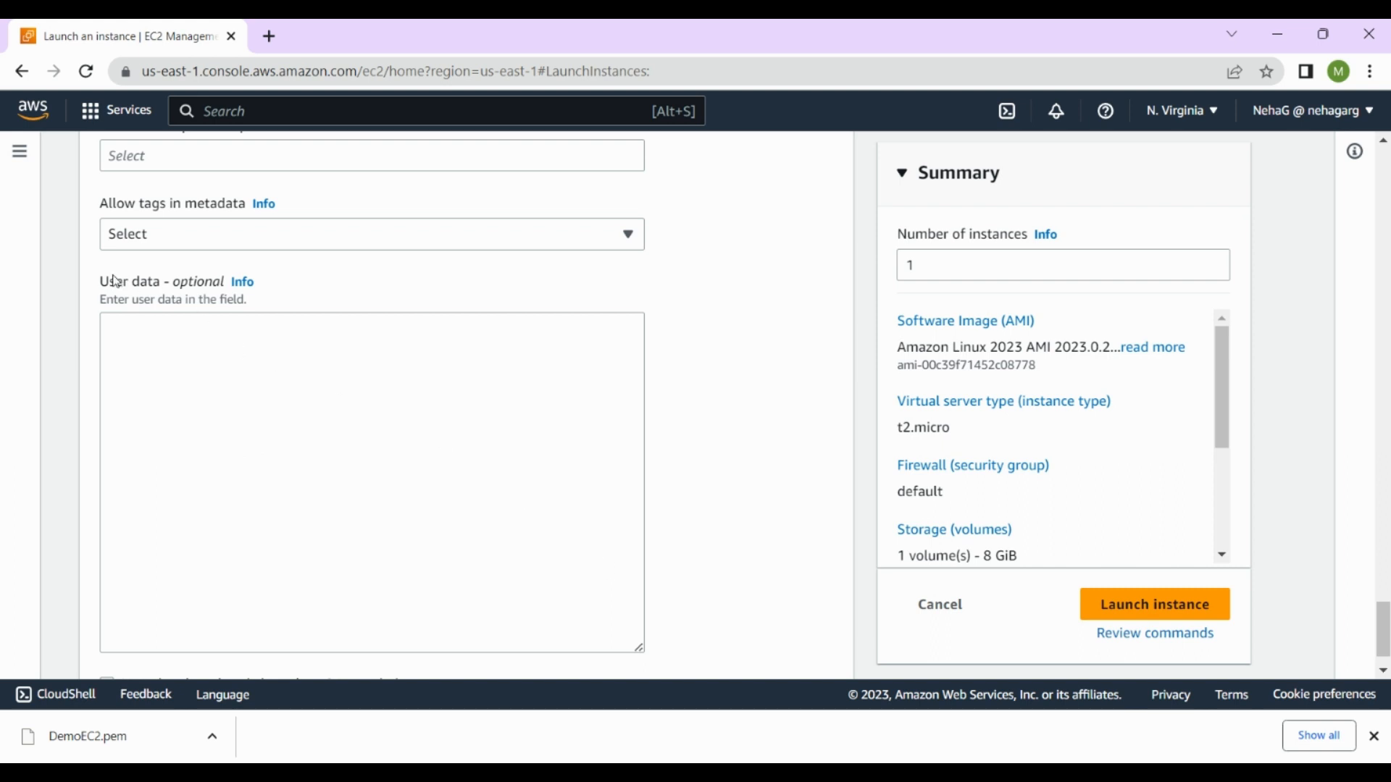
{"action": "left_click_drag", "start_coordinate": [98, 281], "coordinate": [161, 289]}
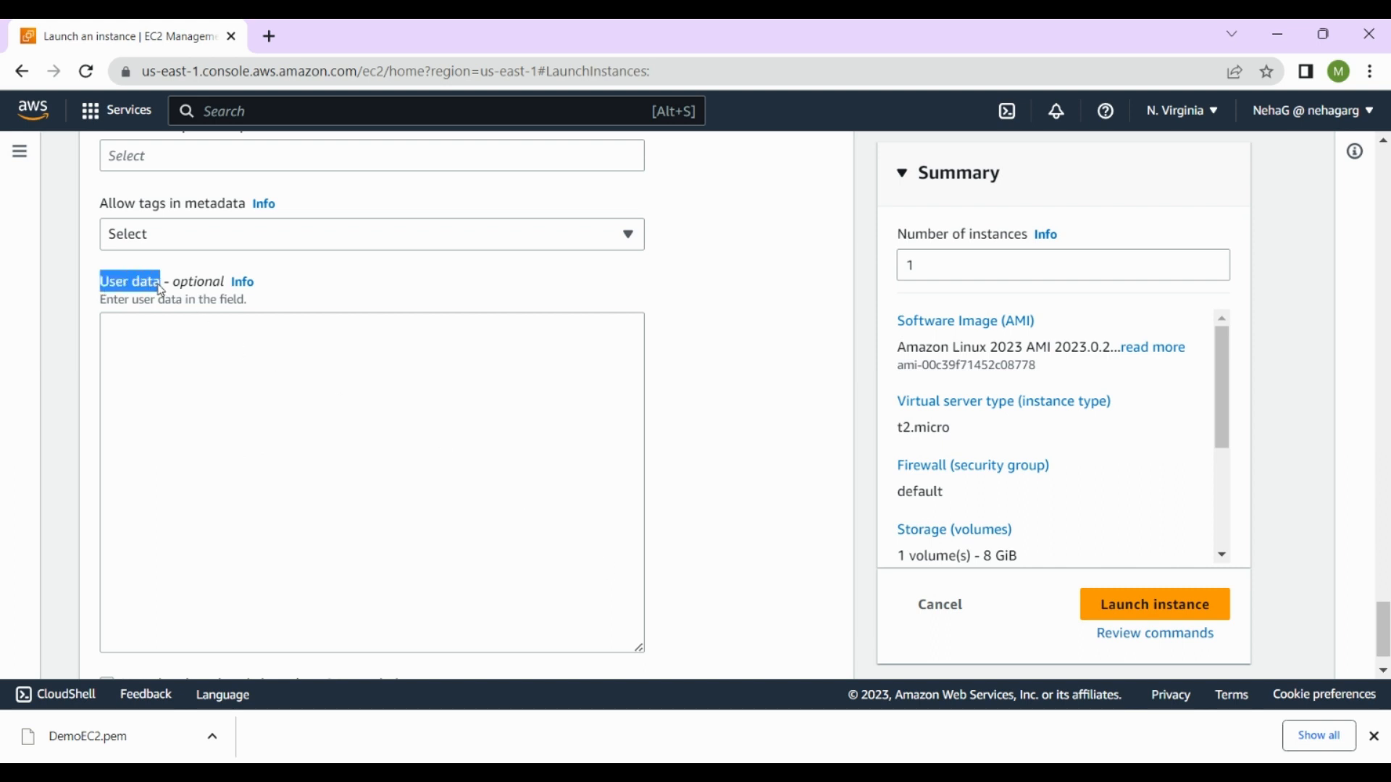
{"action": "left_click", "coordinate": [132, 360]}
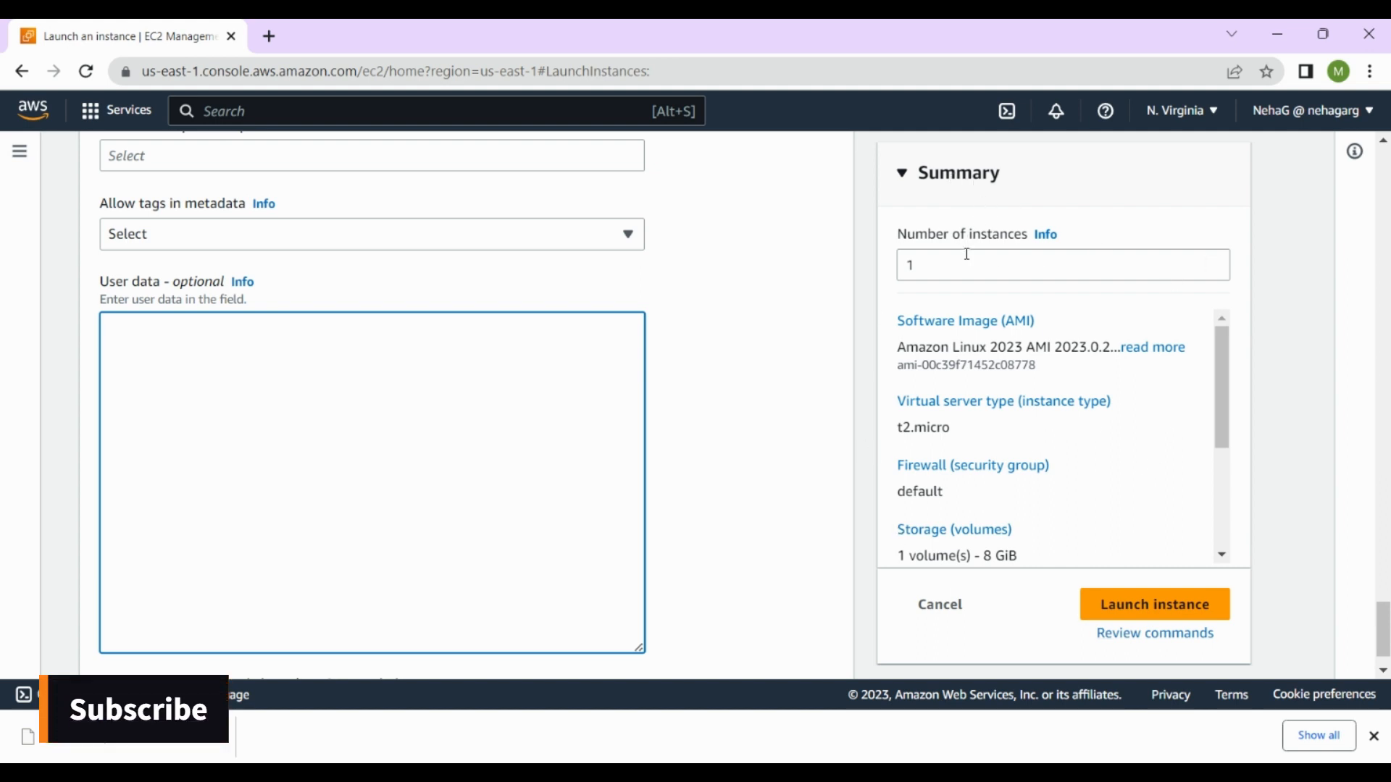
Try 2 as the number of instances and restore it to 1
{"action": "left_click_drag", "start_coordinate": [1223, 370], "coordinate": [1217, 331]}
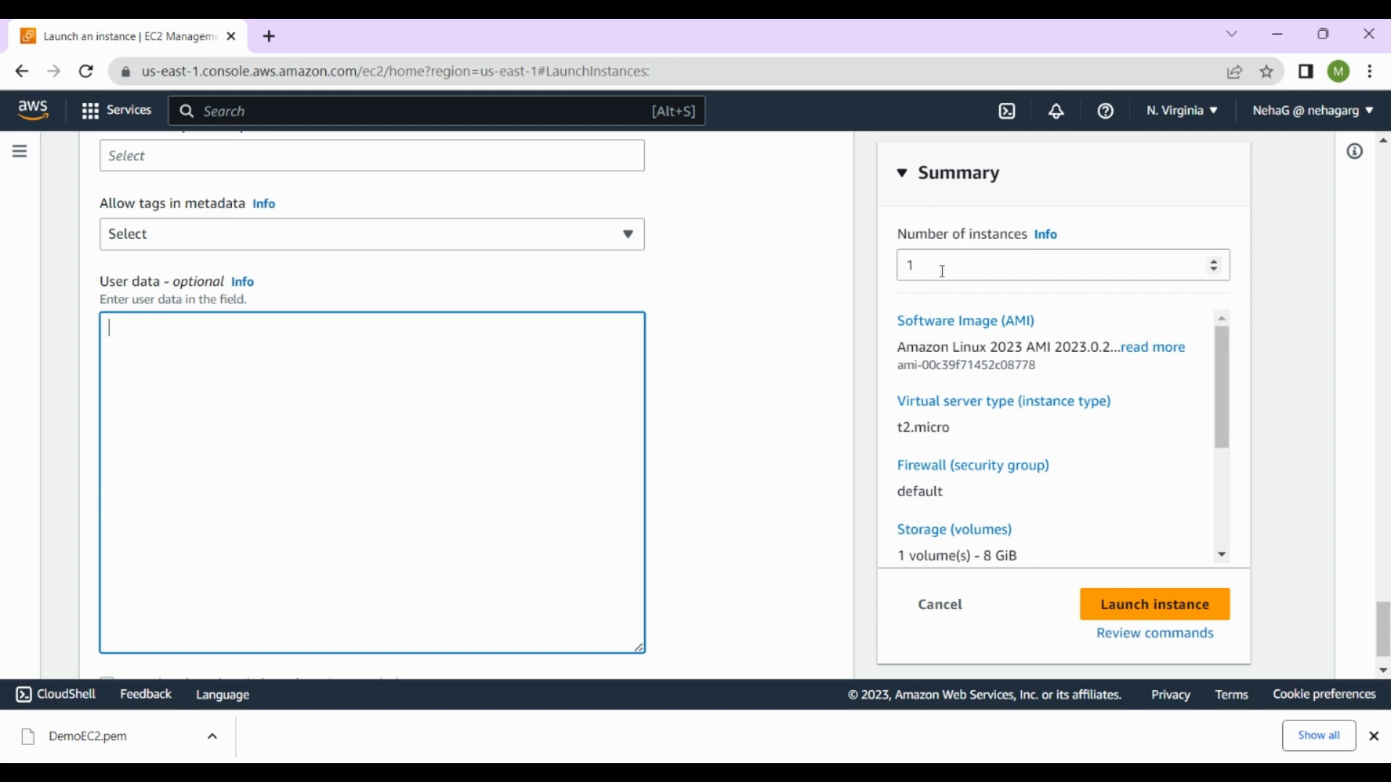
{"action": "left_click", "coordinate": [1215, 262]}
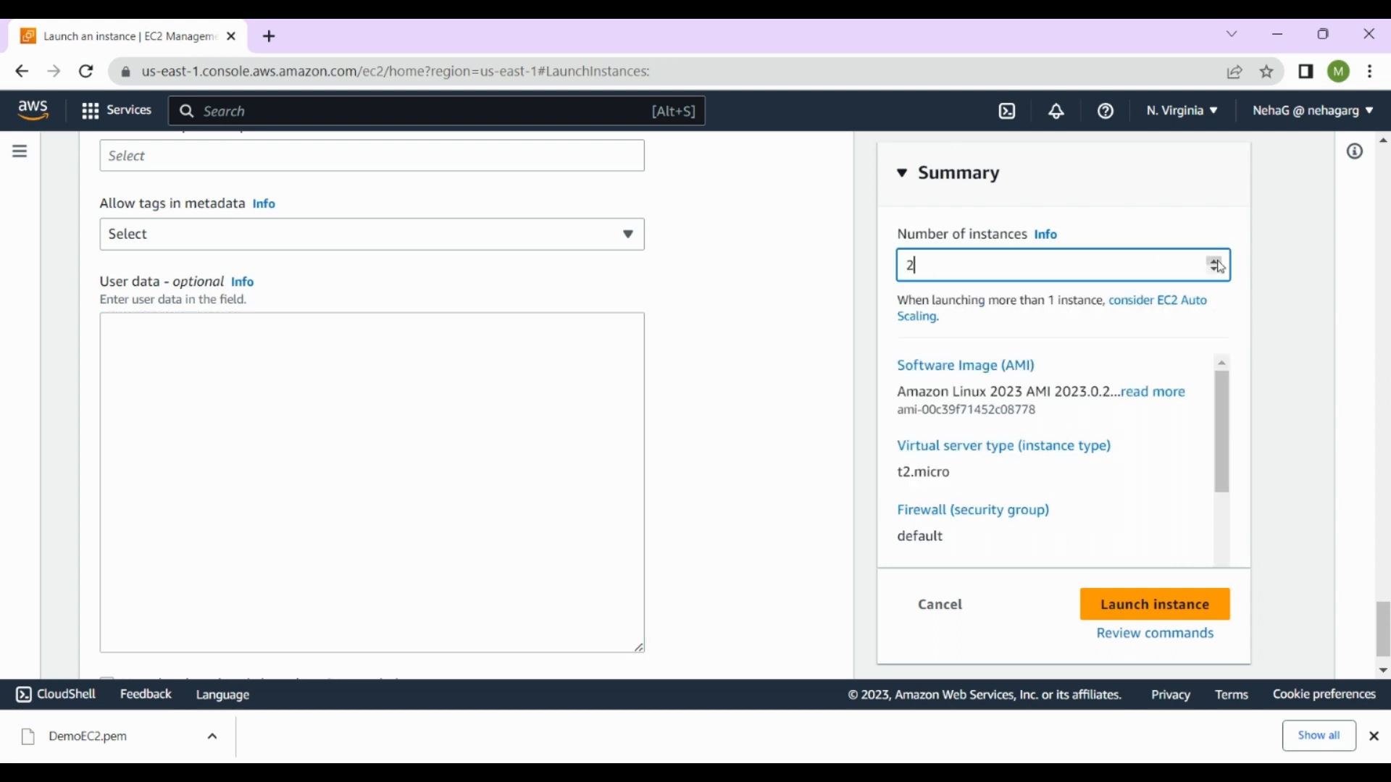
{"action": "mouse_move", "coordinate": [1219, 394]}
{"action": "left_mouse_down"}
{"action": "mouse_move", "coordinate": [1210, 535]}
{"action": "mouse_move", "coordinate": [1217, 366]}
{"action": "left_mouse_up"}
{"action": "left_click", "coordinate": [1215, 274]}
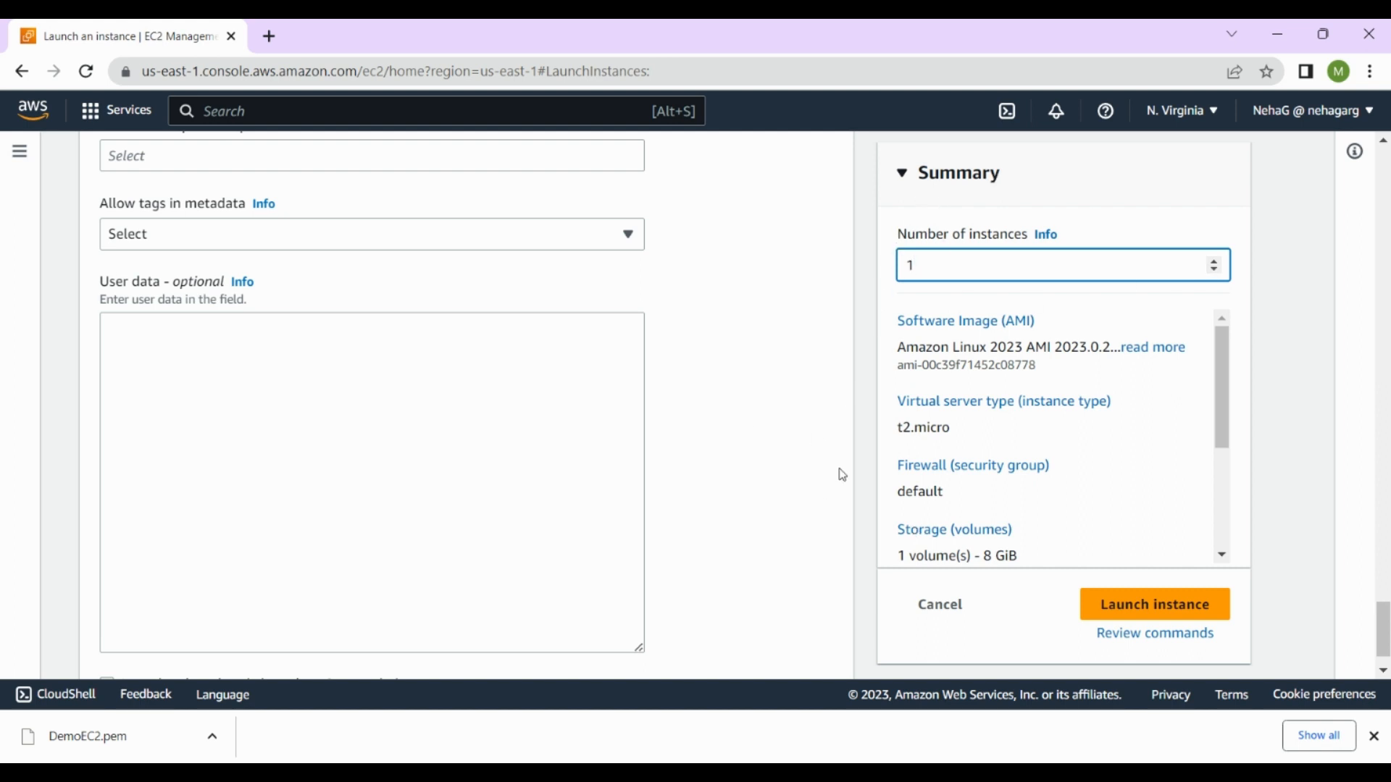
Launch the configured instance and expand the launch log
{"action": "left_click", "coordinate": [1119, 611]}
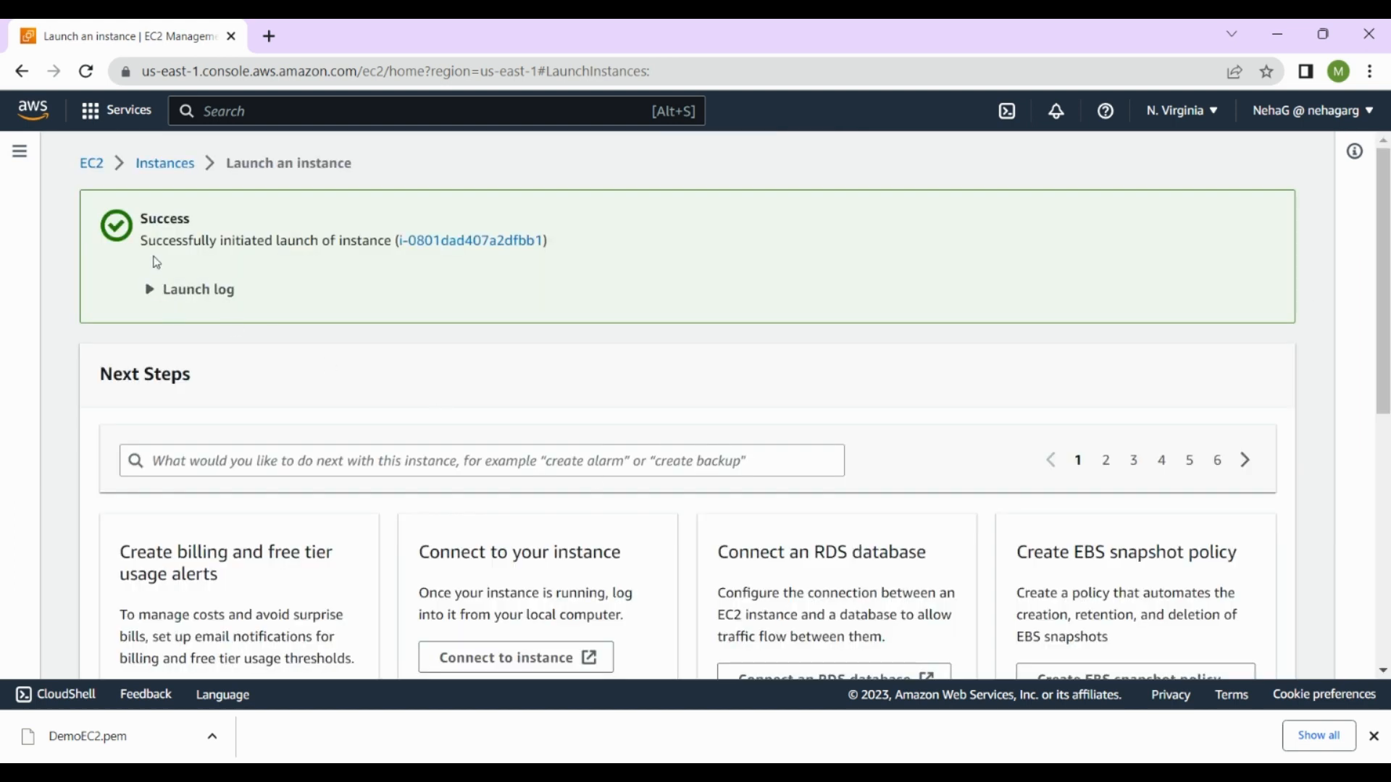
{"action": "left_click_drag", "start_coordinate": [152, 241], "coordinate": [358, 239]}
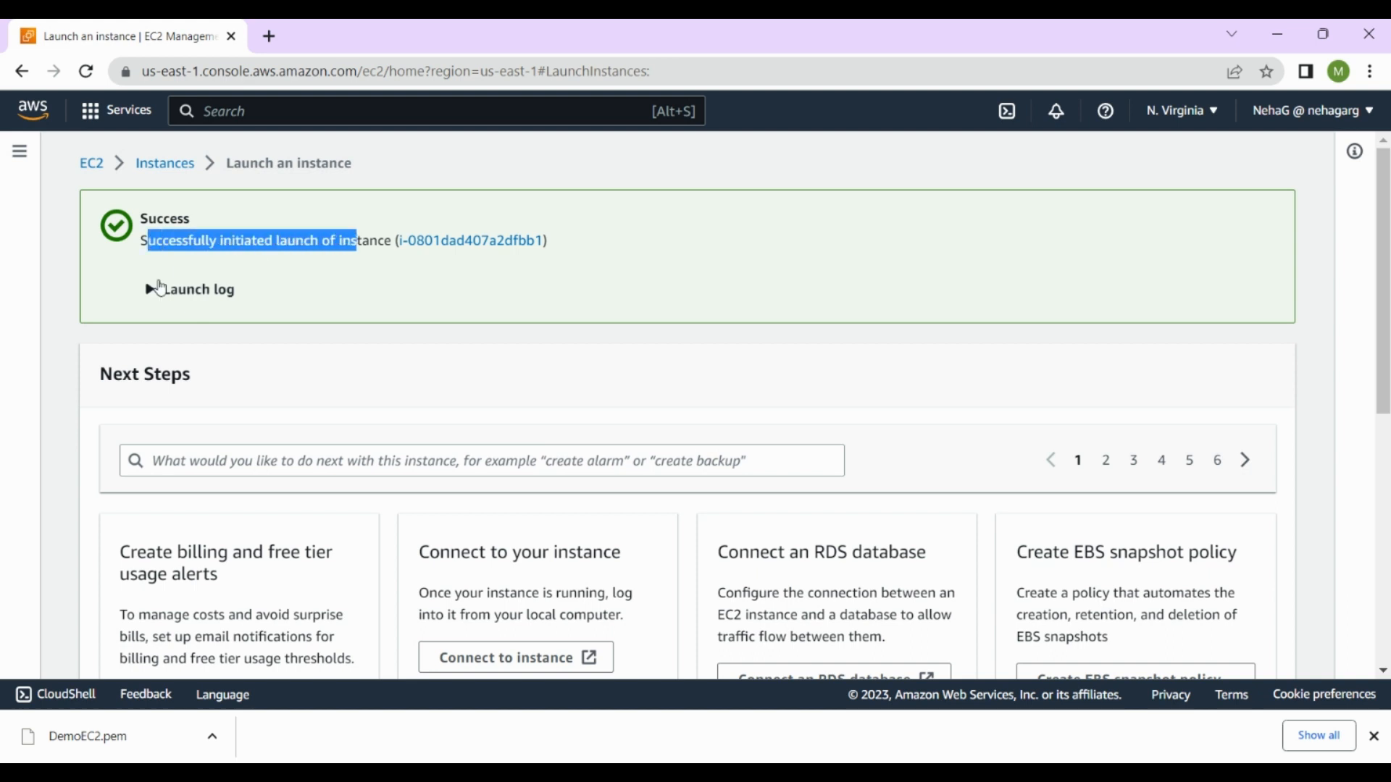
{"action": "left_click", "coordinate": [151, 288]}
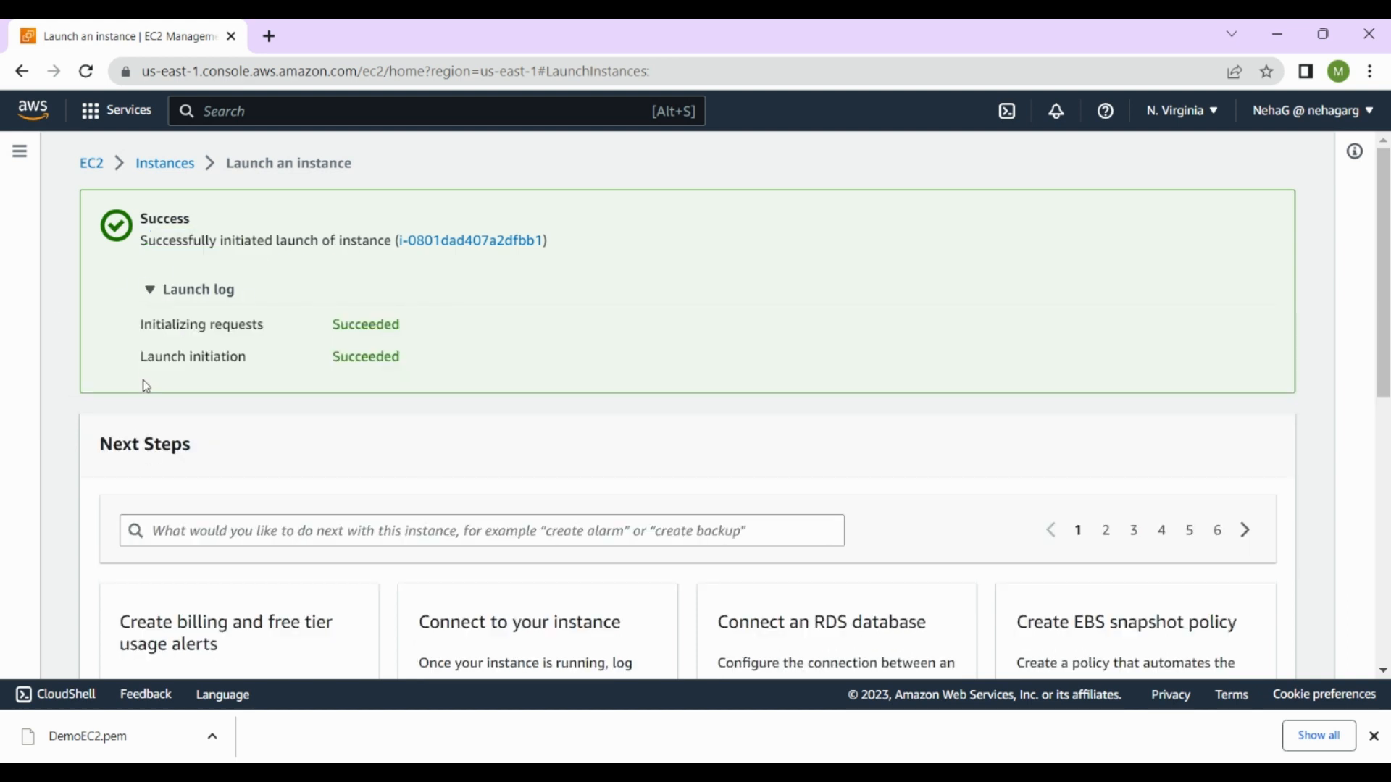
Open the list of instances and refresh it repeatedly to check TestWebServer's instance state
{"action": "left_click", "coordinate": [167, 162]}
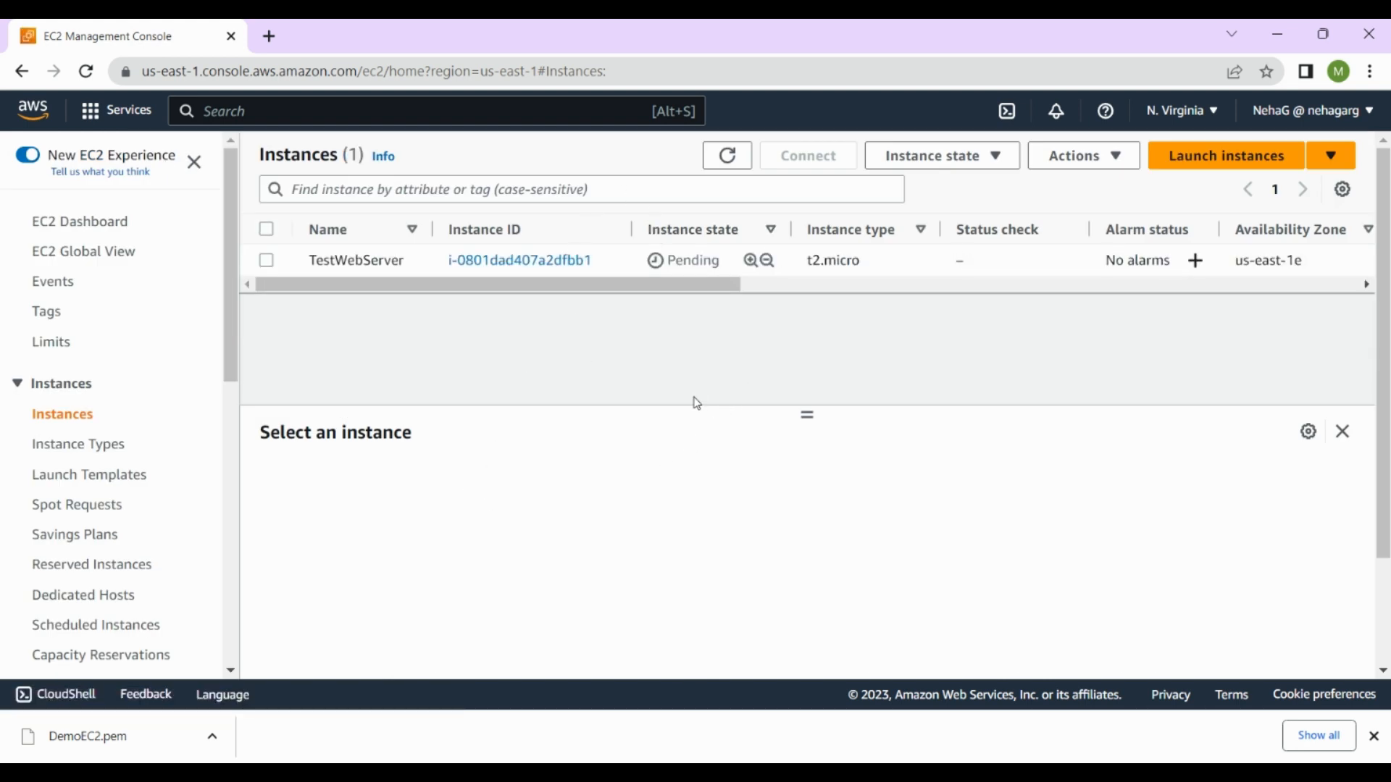
{"action": "left_click", "coordinate": [721, 166]}
{"action": "left_click", "coordinate": [721, 164]}
{"action": "left_click", "coordinate": [728, 166]}
{"action": "left_click", "coordinate": [727, 160]}
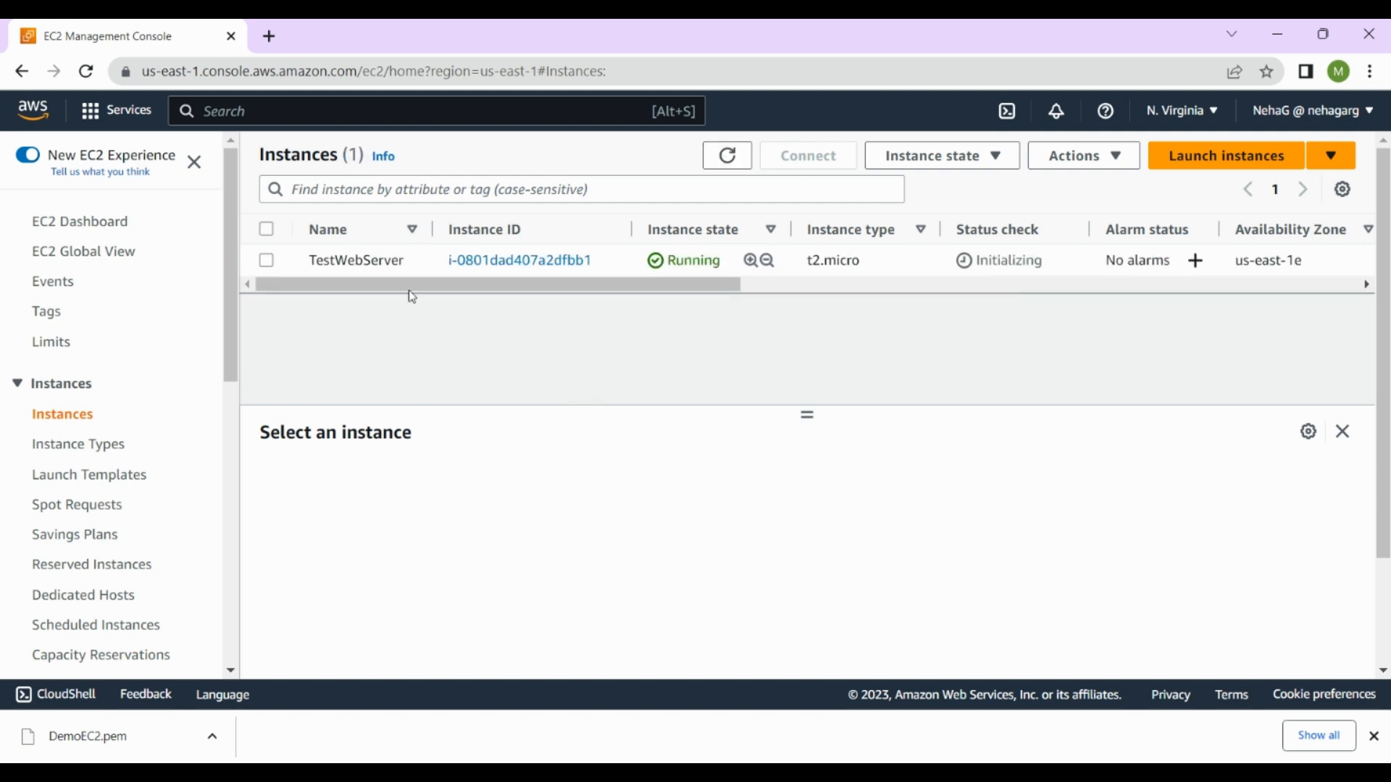
Select the TestWebServer instance and examine its summary and instance details, with the browser's downloads bar closed
{"action": "left_click", "coordinate": [266, 230]}
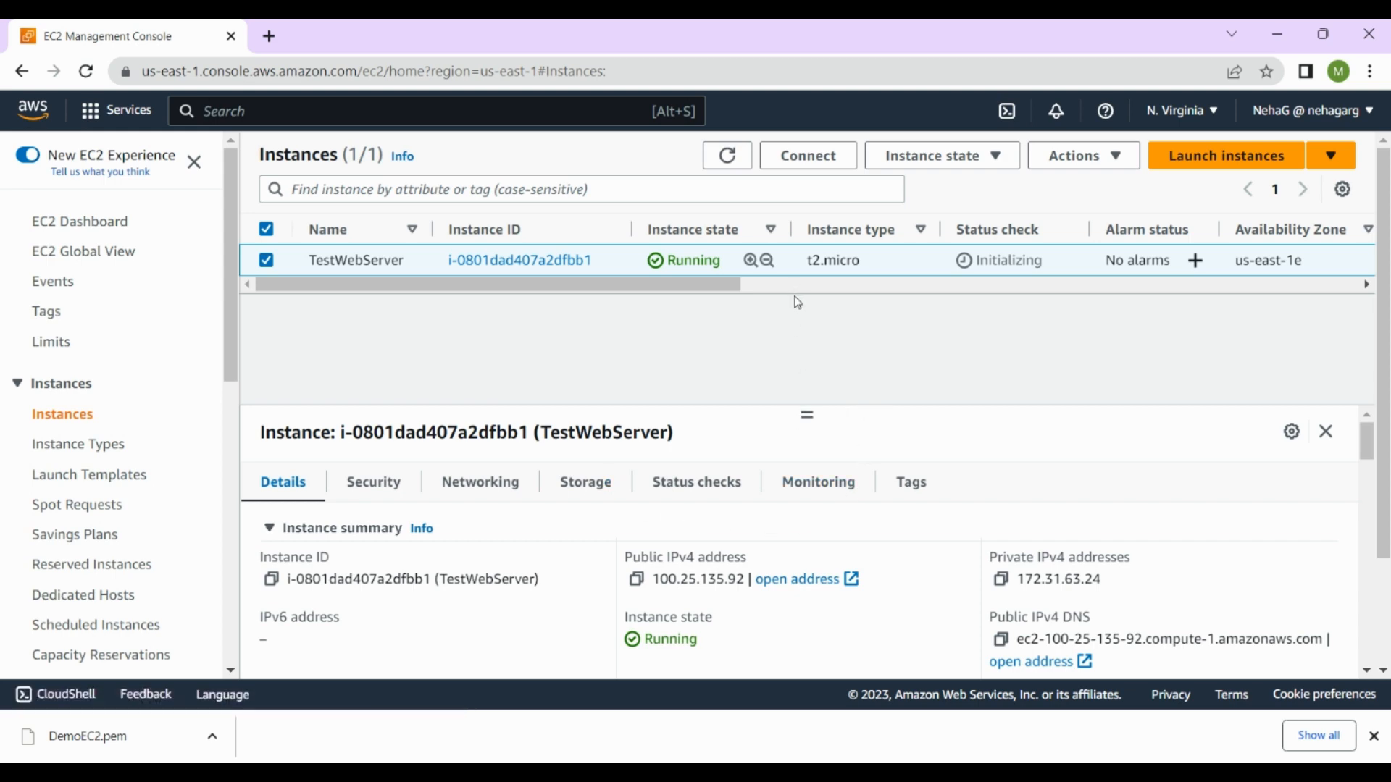
{"action": "scroll", "coordinate": [570, 555], "scroll_direction": "down", "scroll_amount": 1}
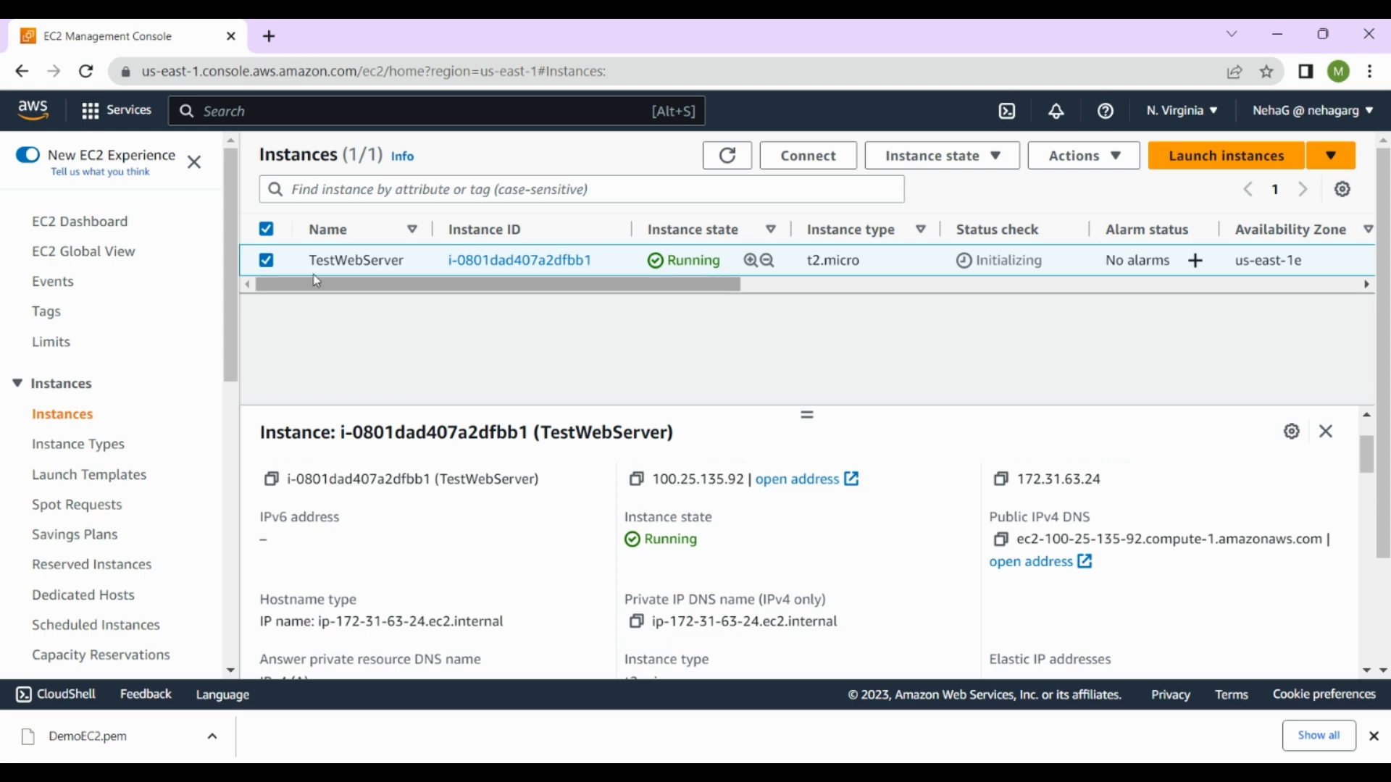
{"action": "scroll", "coordinate": [685, 590], "scroll_direction": "up", "scroll_amount": 1}
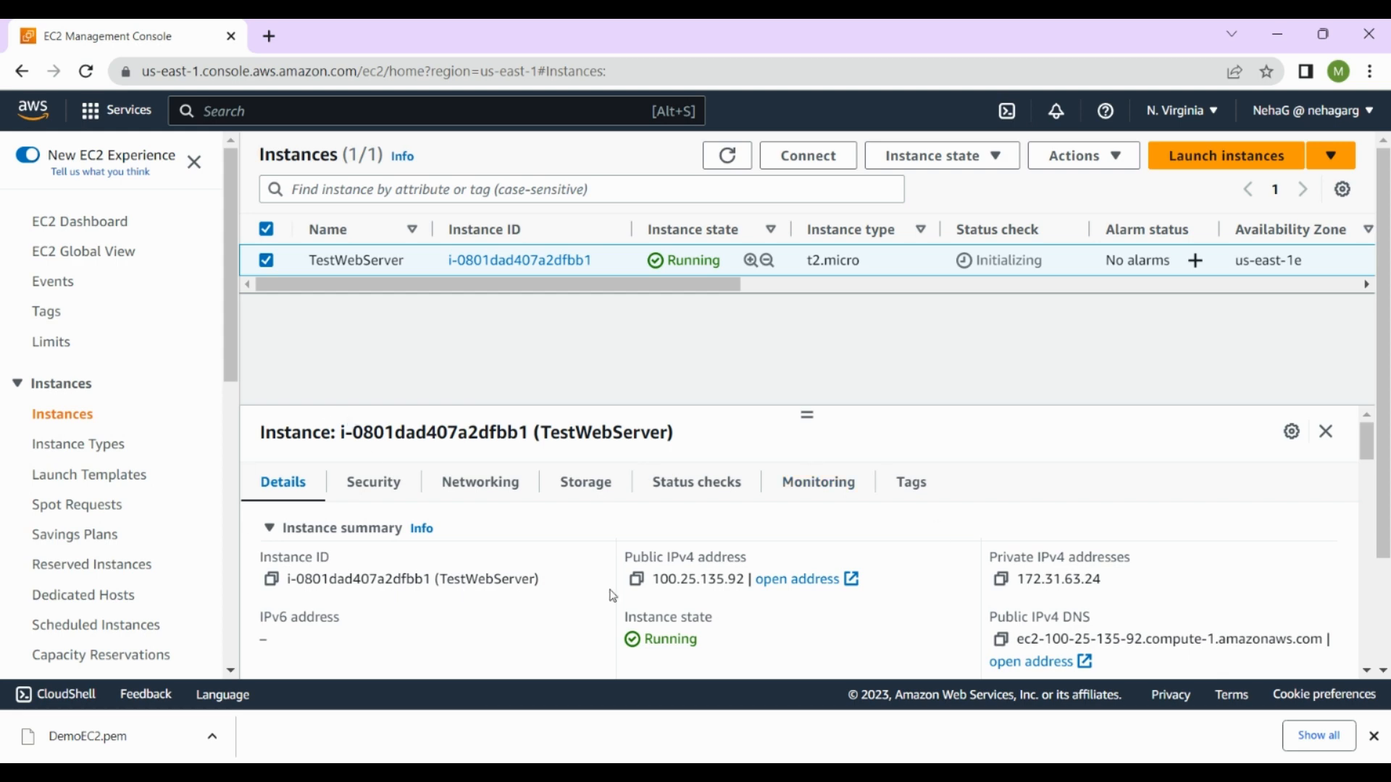
{"action": "left_click", "coordinate": [1375, 736]}
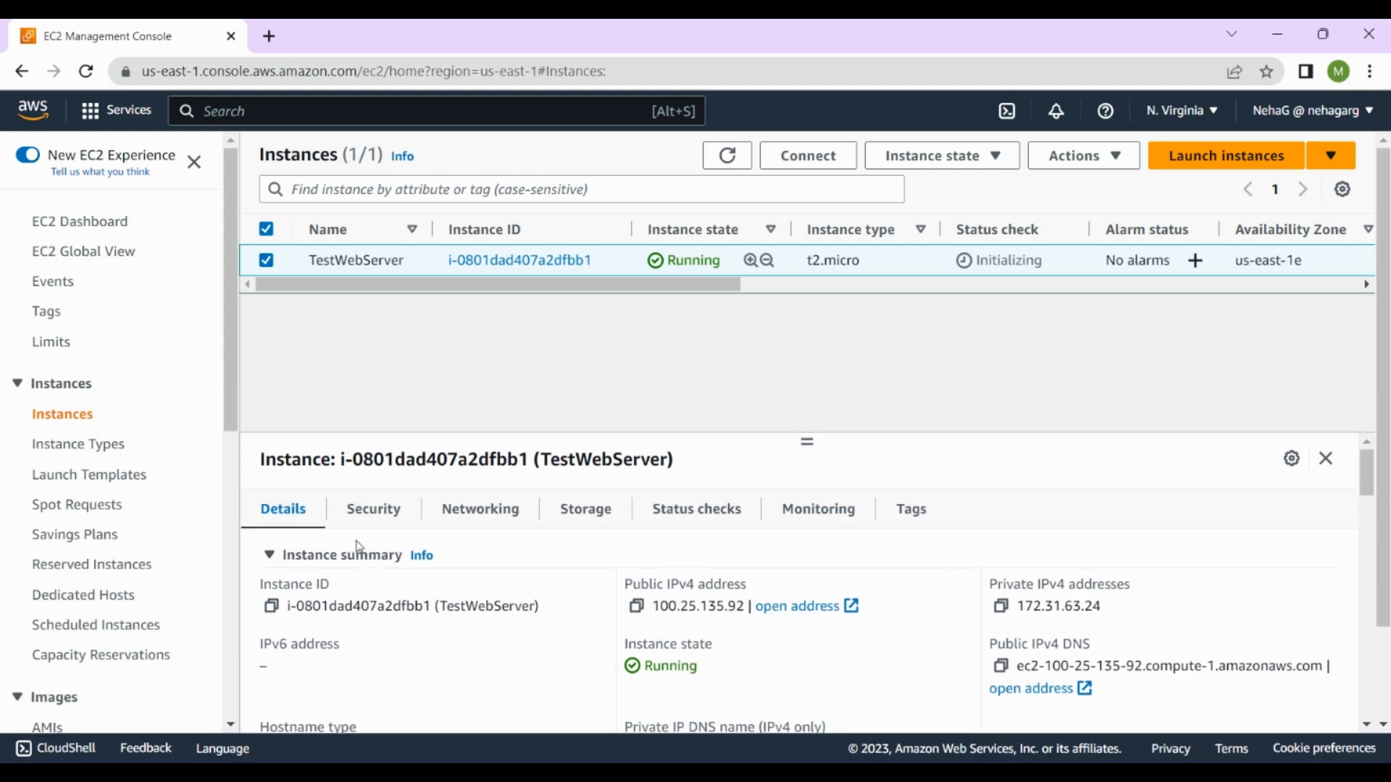
{"action": "scroll", "coordinate": [716, 675], "scroll_direction": "down", "scroll_amount": 1}
{"action": "scroll", "coordinate": [708, 675], "scroll_direction": "up", "scroll_amount": 1}
{"action": "scroll", "coordinate": [406, 666], "scroll_direction": "down", "scroll_amount": 3}
{"action": "scroll", "coordinate": [411, 663], "scroll_direction": "down", "scroll_amount": 5}
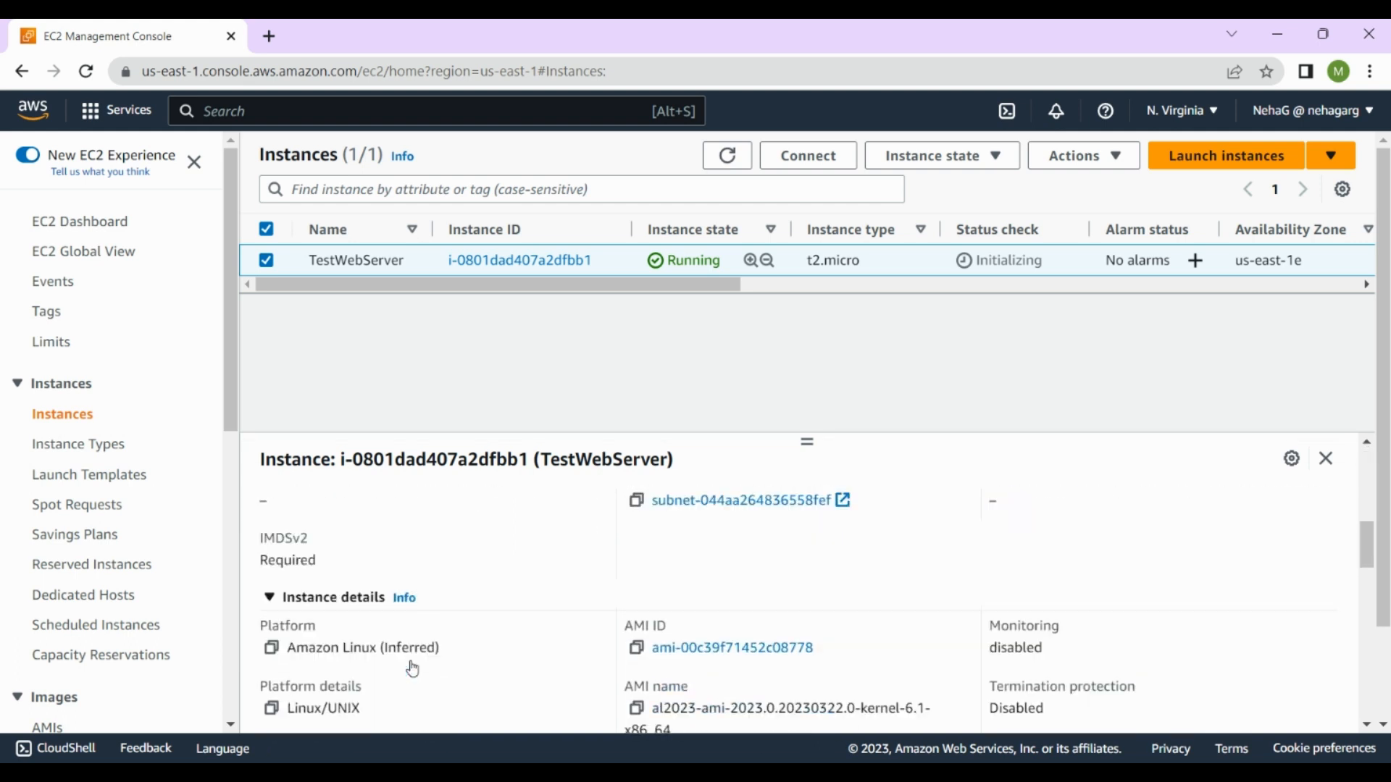
{"action": "scroll", "coordinate": [498, 663], "scroll_direction": "up", "scroll_amount": 8}
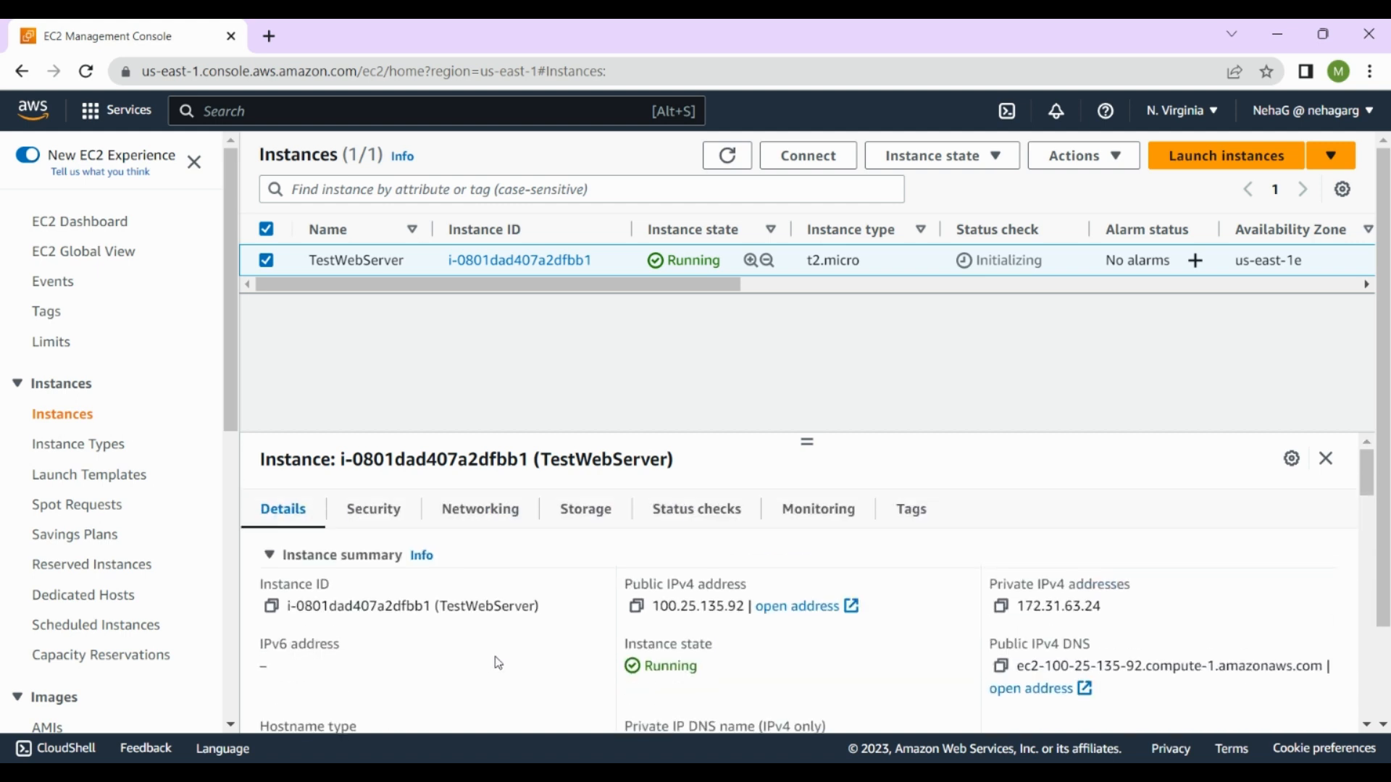
Examine TestWebServer's security details, including its security group and its inbound and outbound rules
{"action": "left_click", "coordinate": [384, 507]}
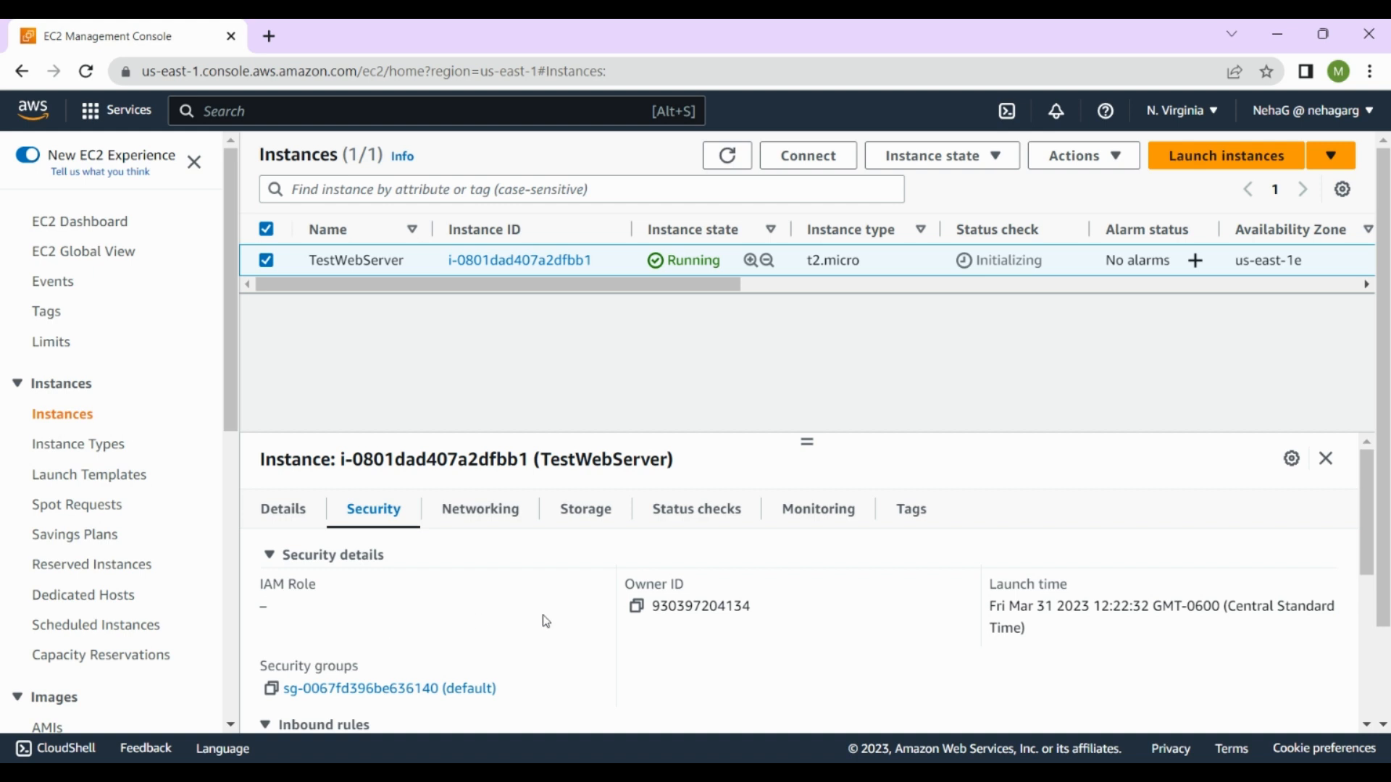
{"action": "scroll", "coordinate": [736, 647], "scroll_direction": "down", "scroll_amount": 2}
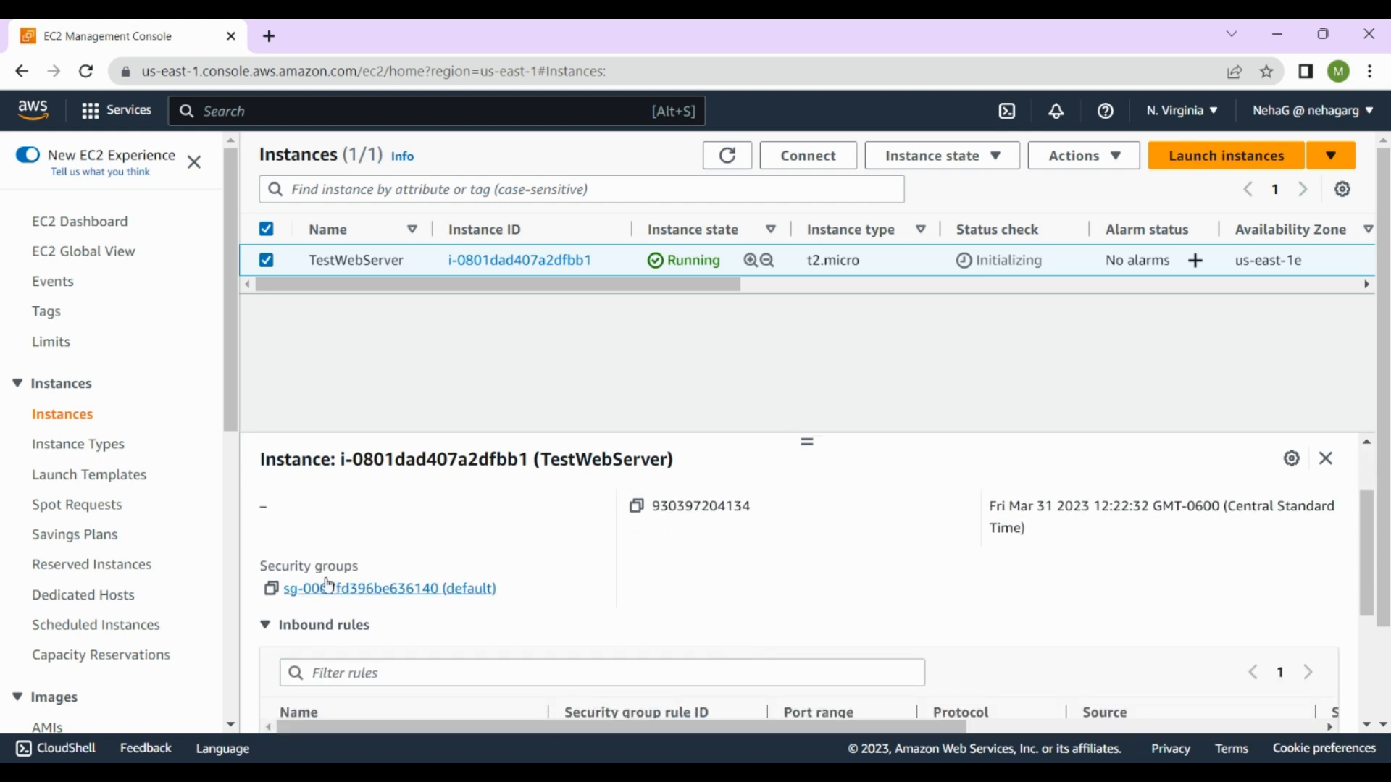
{"action": "scroll", "coordinate": [667, 614], "scroll_direction": "down", "scroll_amount": 3}
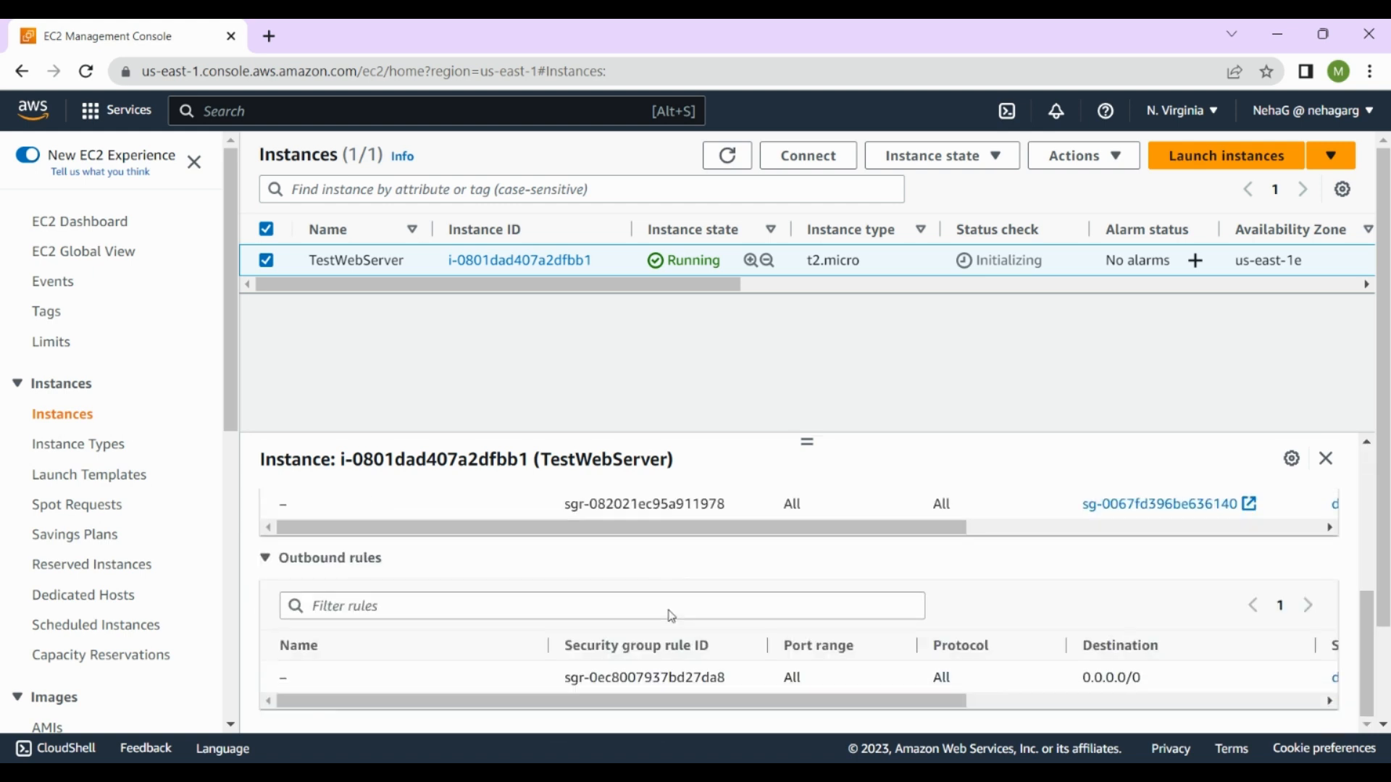
{"action": "scroll", "coordinate": [672, 617], "scroll_direction": "up", "scroll_amount": 1}
{"action": "scroll", "coordinate": [671, 616], "scroll_direction": "up", "scroll_amount": 1}
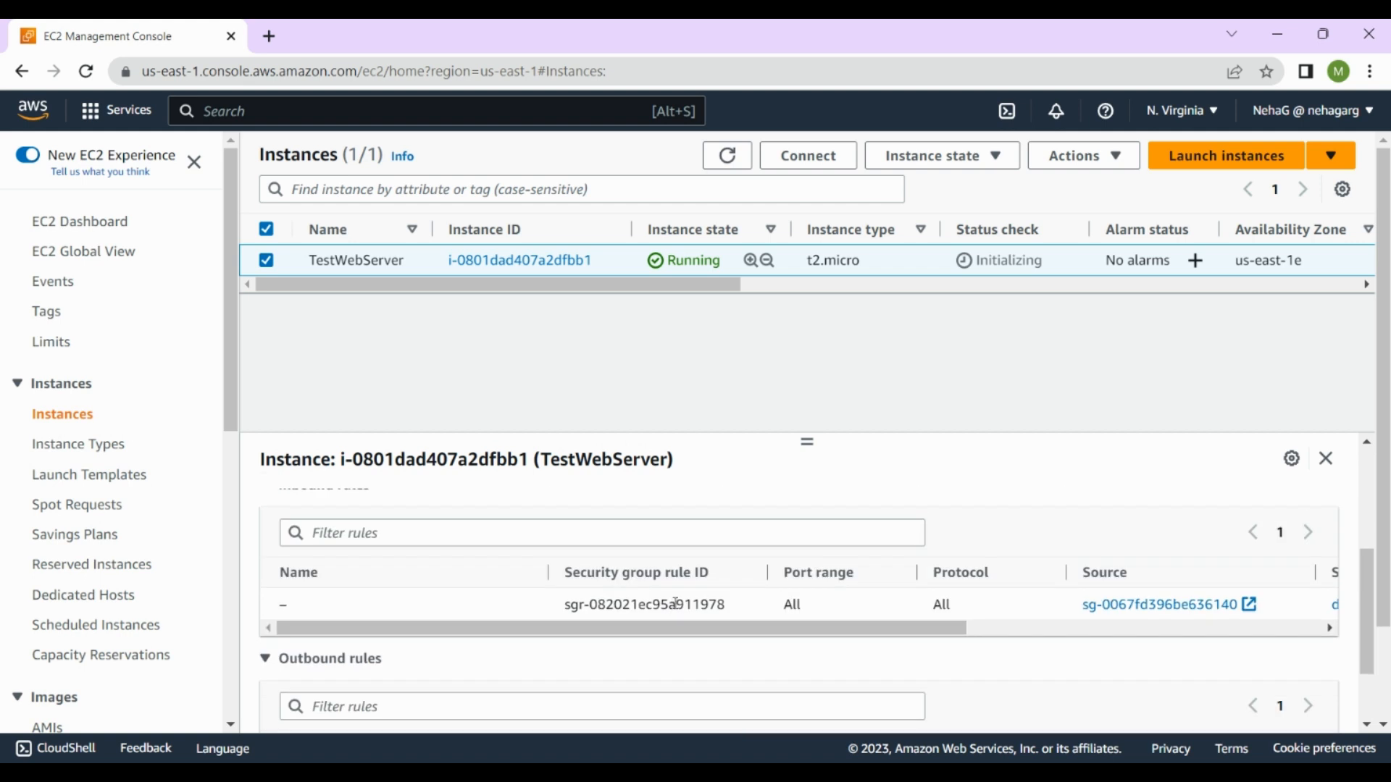
{"action": "scroll", "coordinate": [444, 645], "scroll_direction": "down", "scroll_amount": 1}
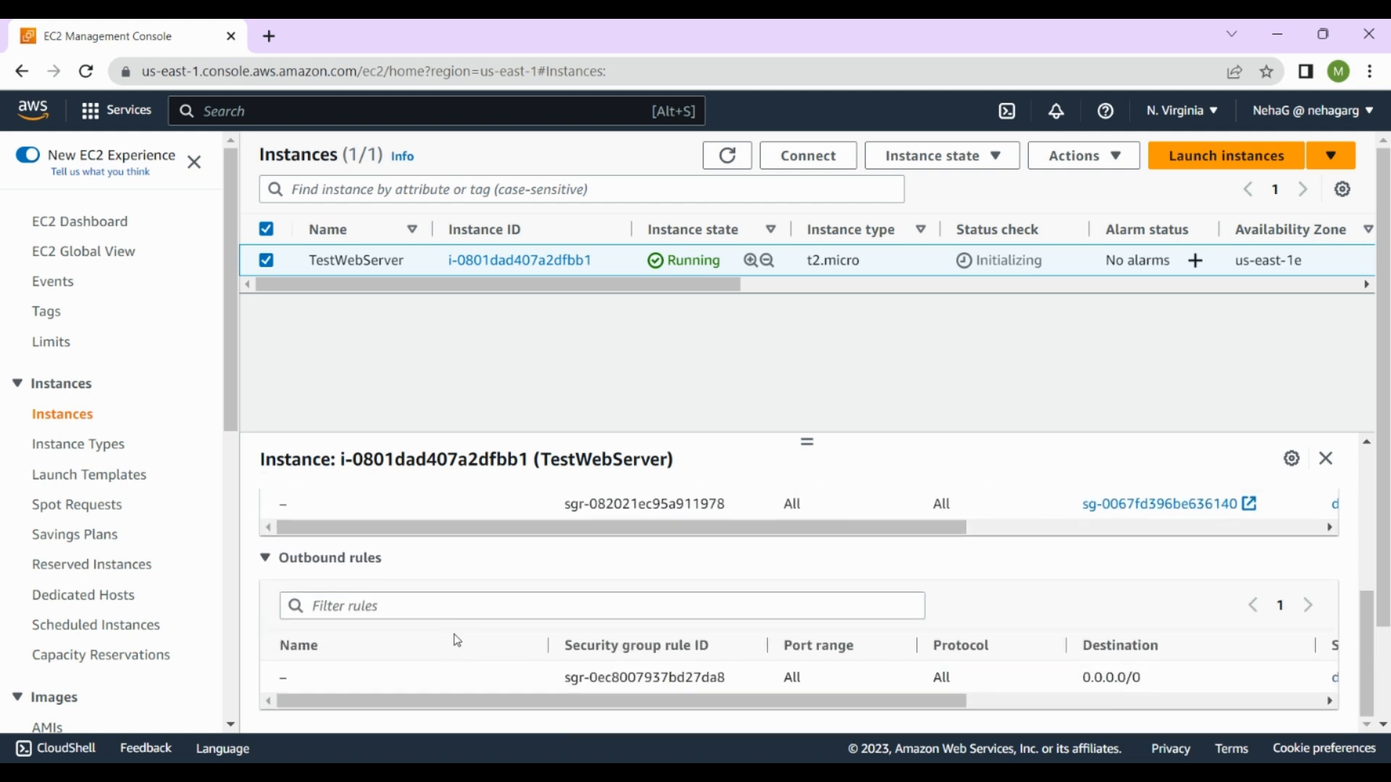
{"action": "scroll", "coordinate": [558, 618], "scroll_direction": "up", "scroll_amount": 2}
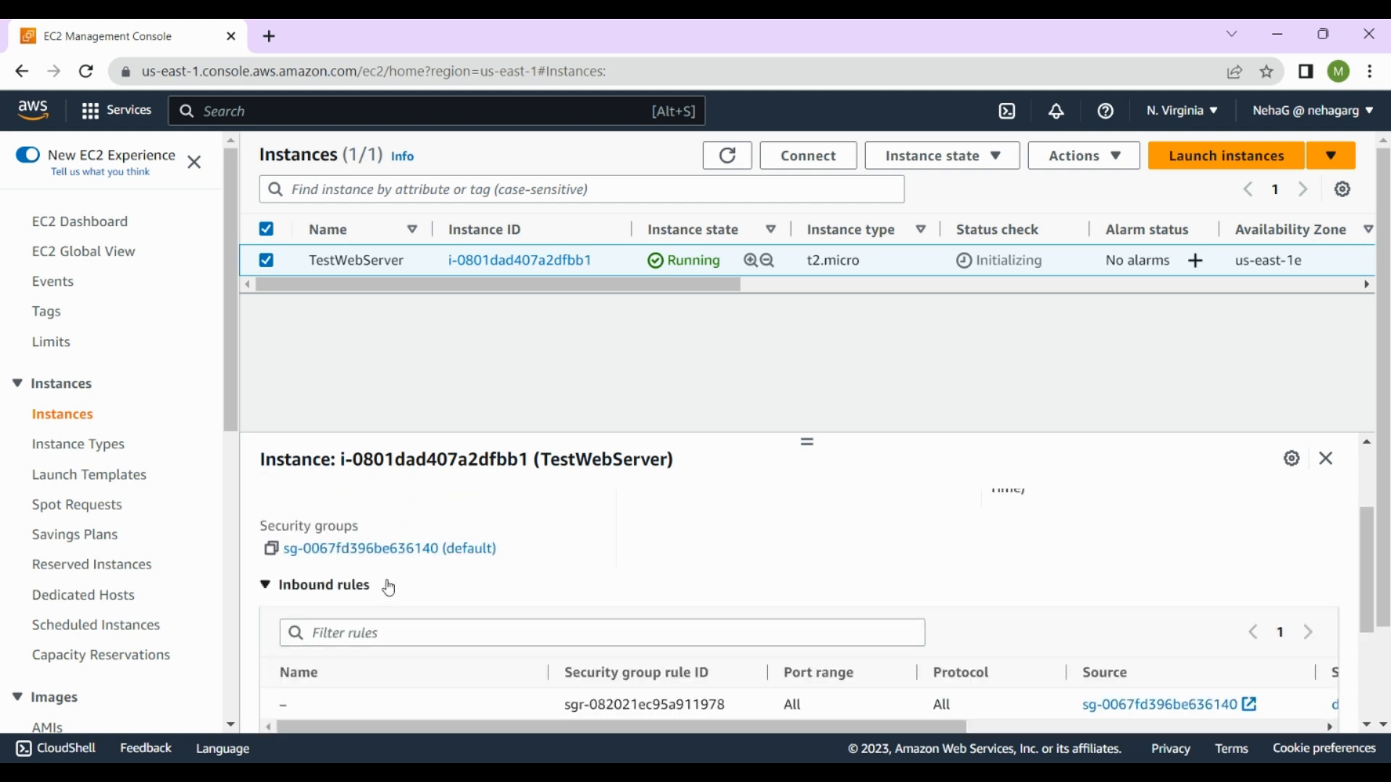
Open the instance's default security group and compare its inbound and outbound rules
{"action": "left_click", "coordinate": [397, 550]}
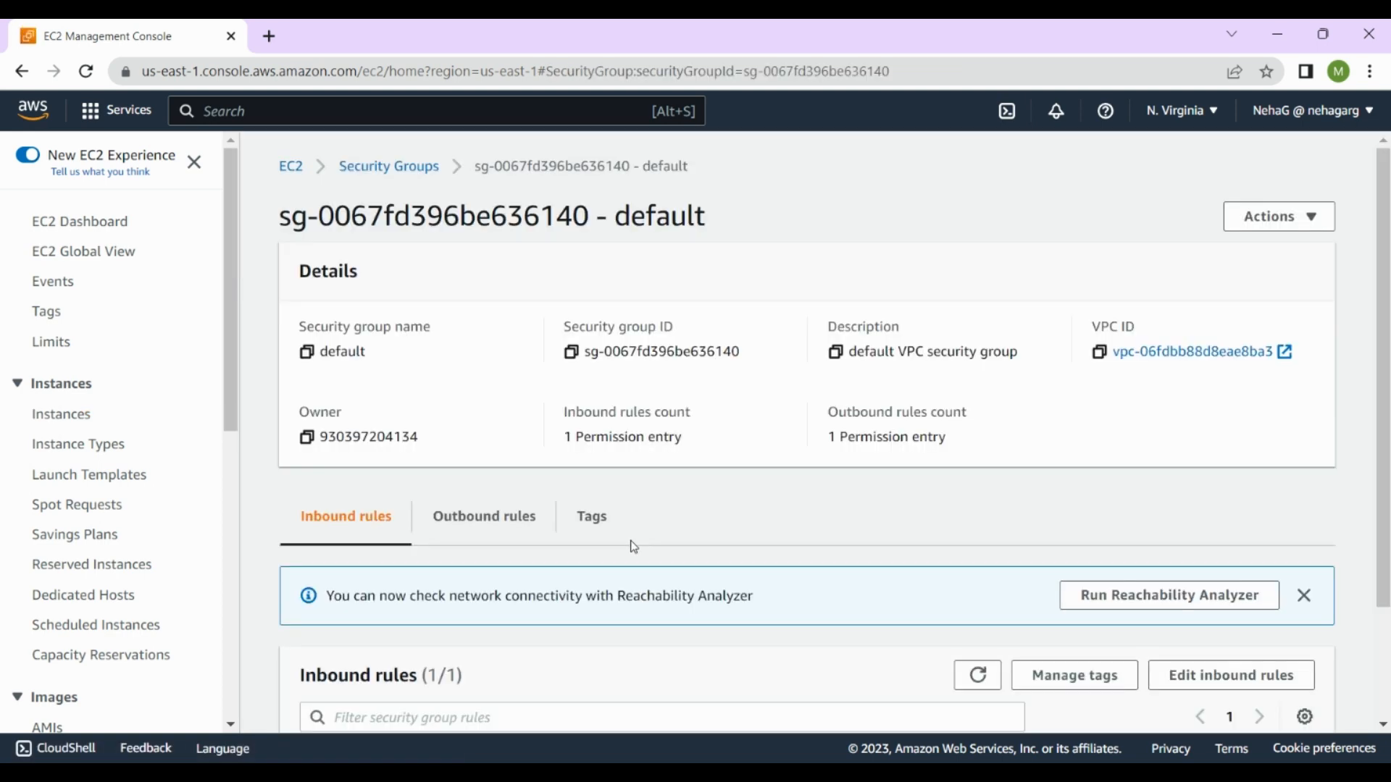
{"action": "scroll", "coordinate": [633, 547], "scroll_direction": "down", "scroll_amount": 2}
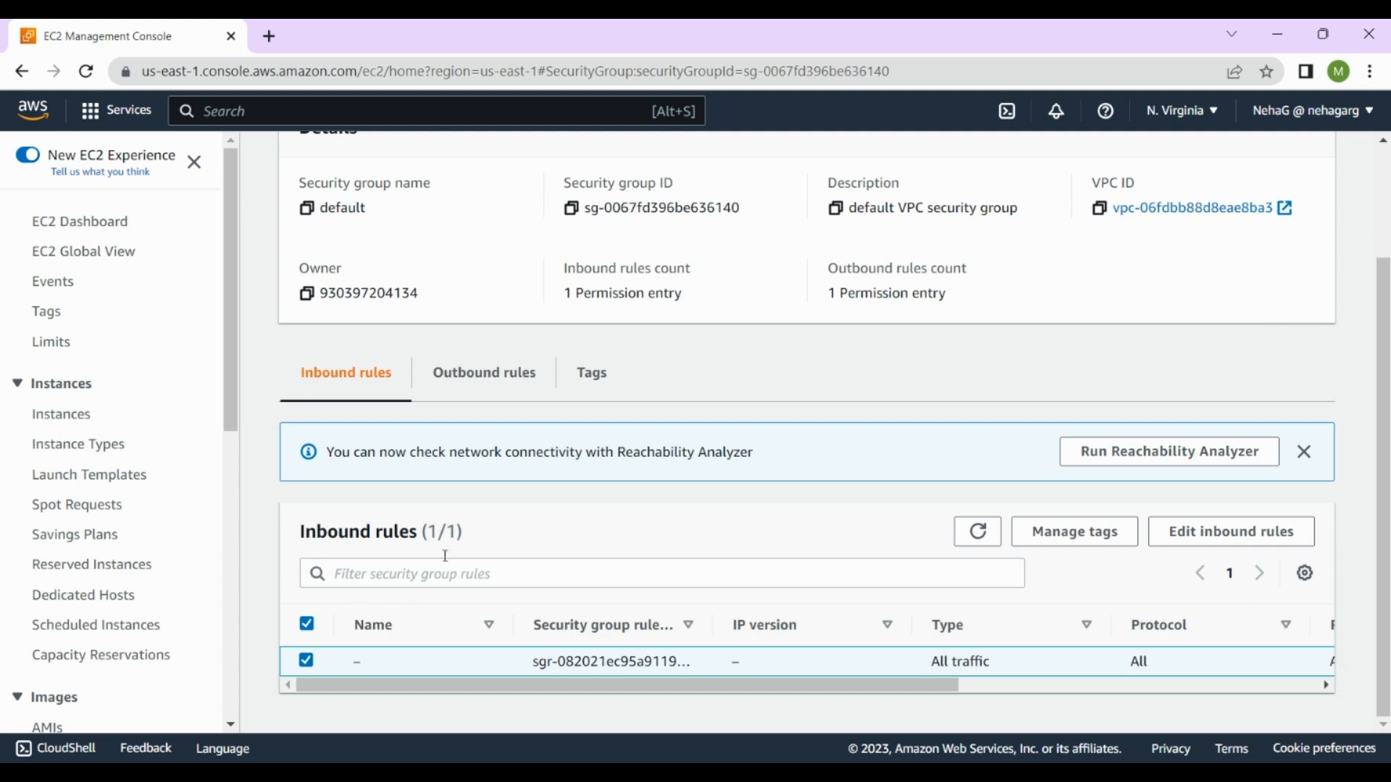
{"action": "left_click", "coordinate": [496, 387]}
{"action": "left_click", "coordinate": [350, 376]}
{"action": "left_click_drag", "start_coordinate": [795, 685], "coordinate": [770, 708]}
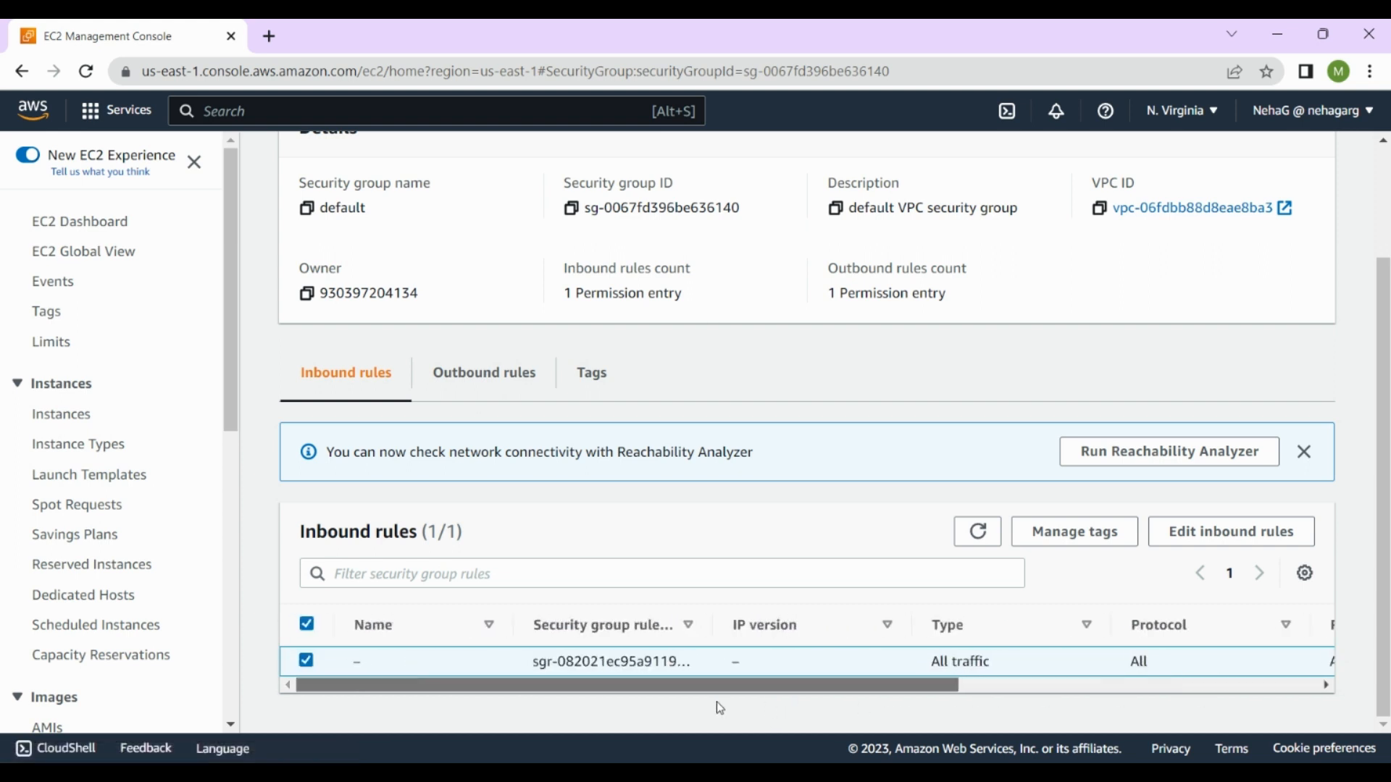
{"action": "left_click", "coordinate": [491, 382]}
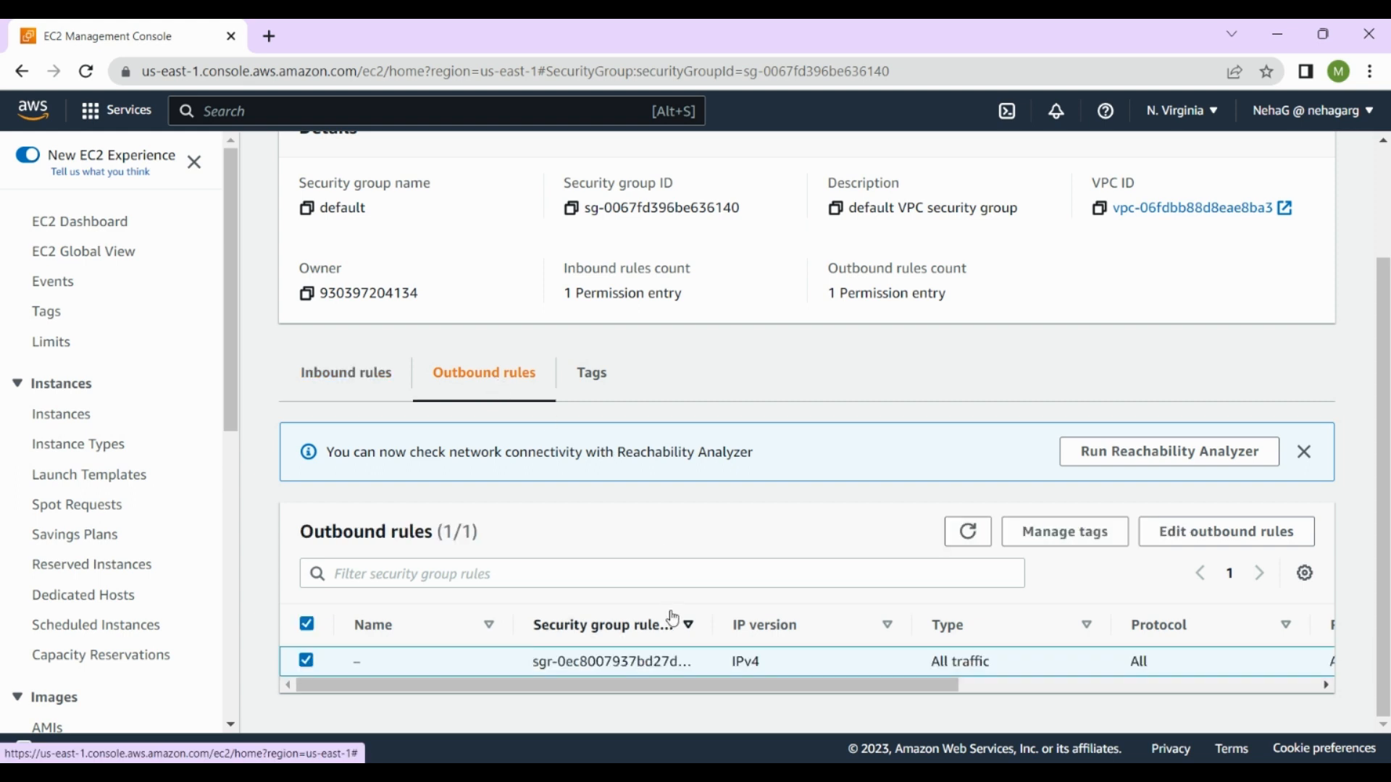
{"action": "scroll", "coordinate": [674, 616], "scroll_direction": "up", "scroll_amount": 3}
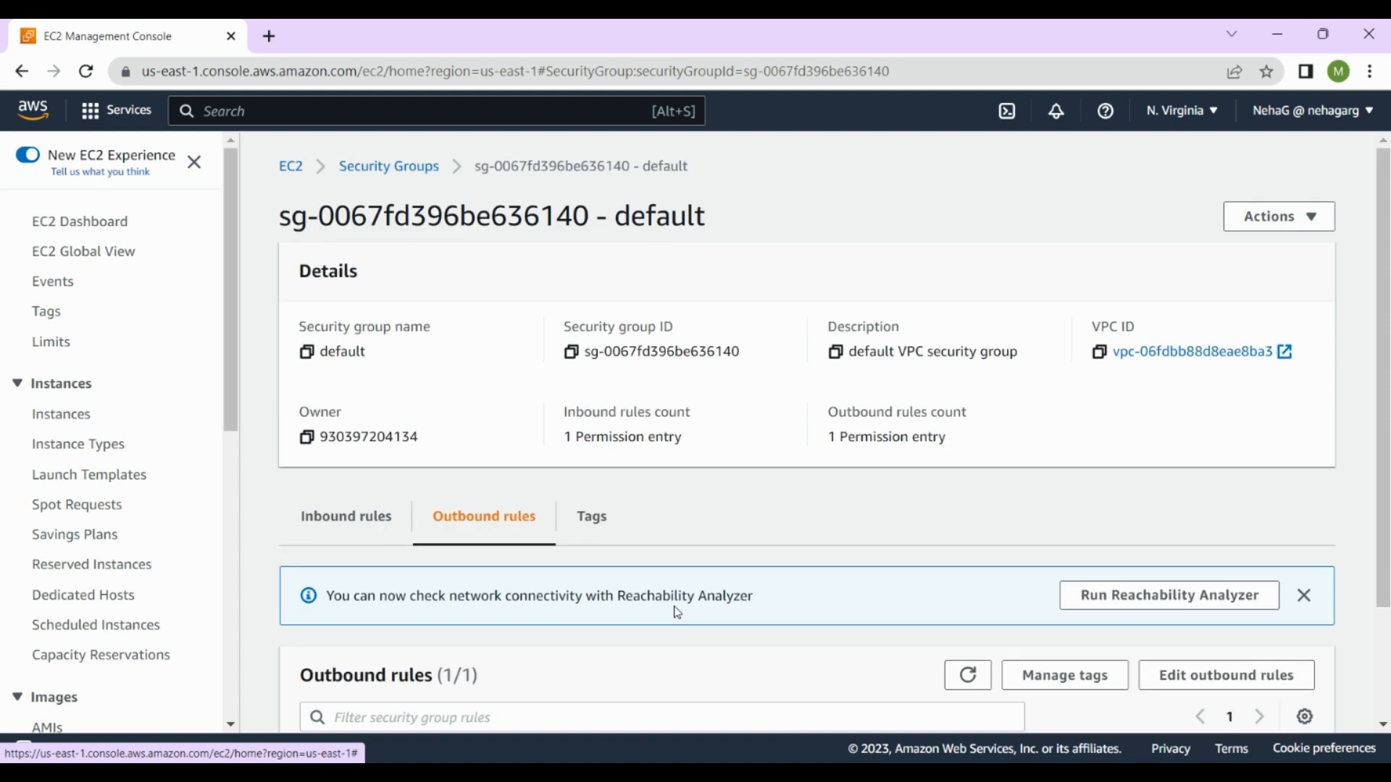
Return to the EC2 instances list, stop the TestWebServer instance, and refresh the list to check its state
{"action": "left_click", "coordinate": [292, 168]}
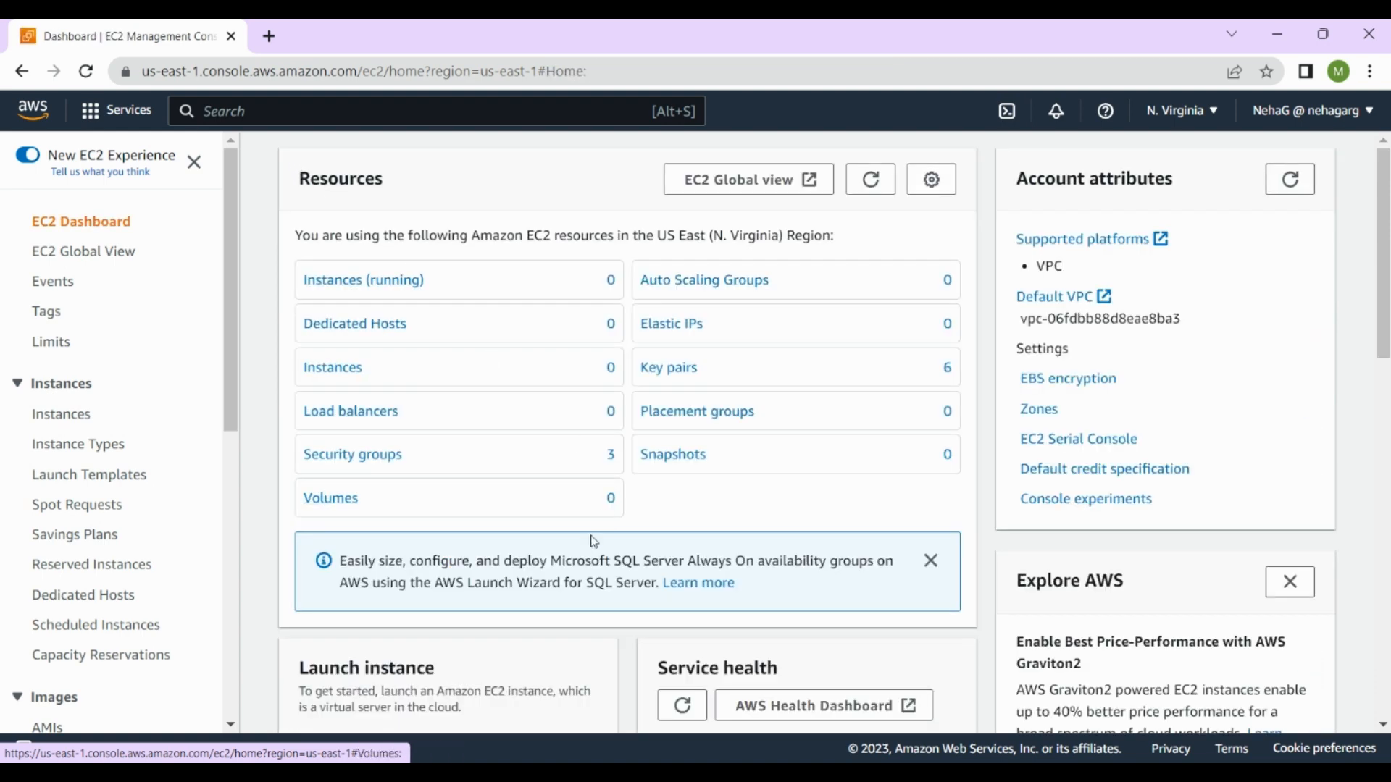
{"action": "left_click", "coordinate": [346, 367]}
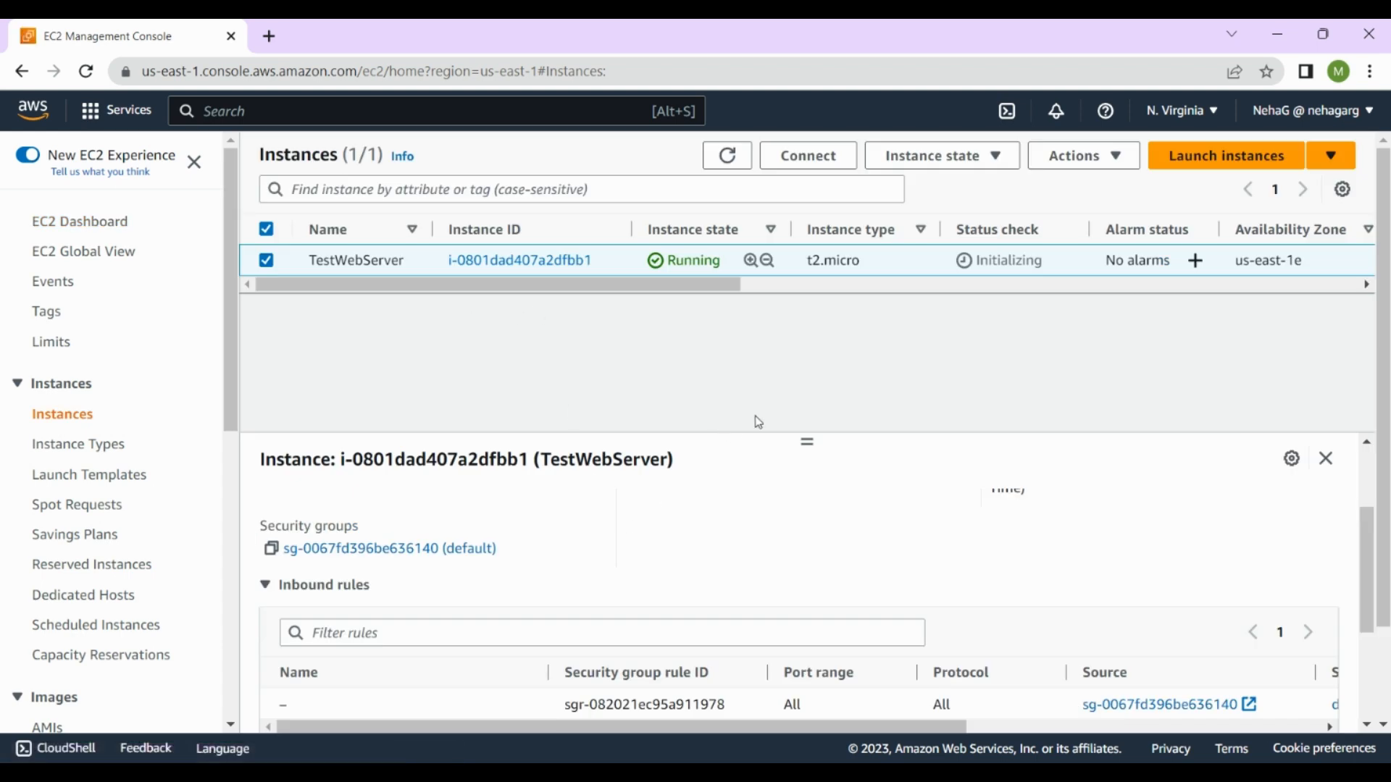
{"action": "left_click", "coordinate": [967, 162]}
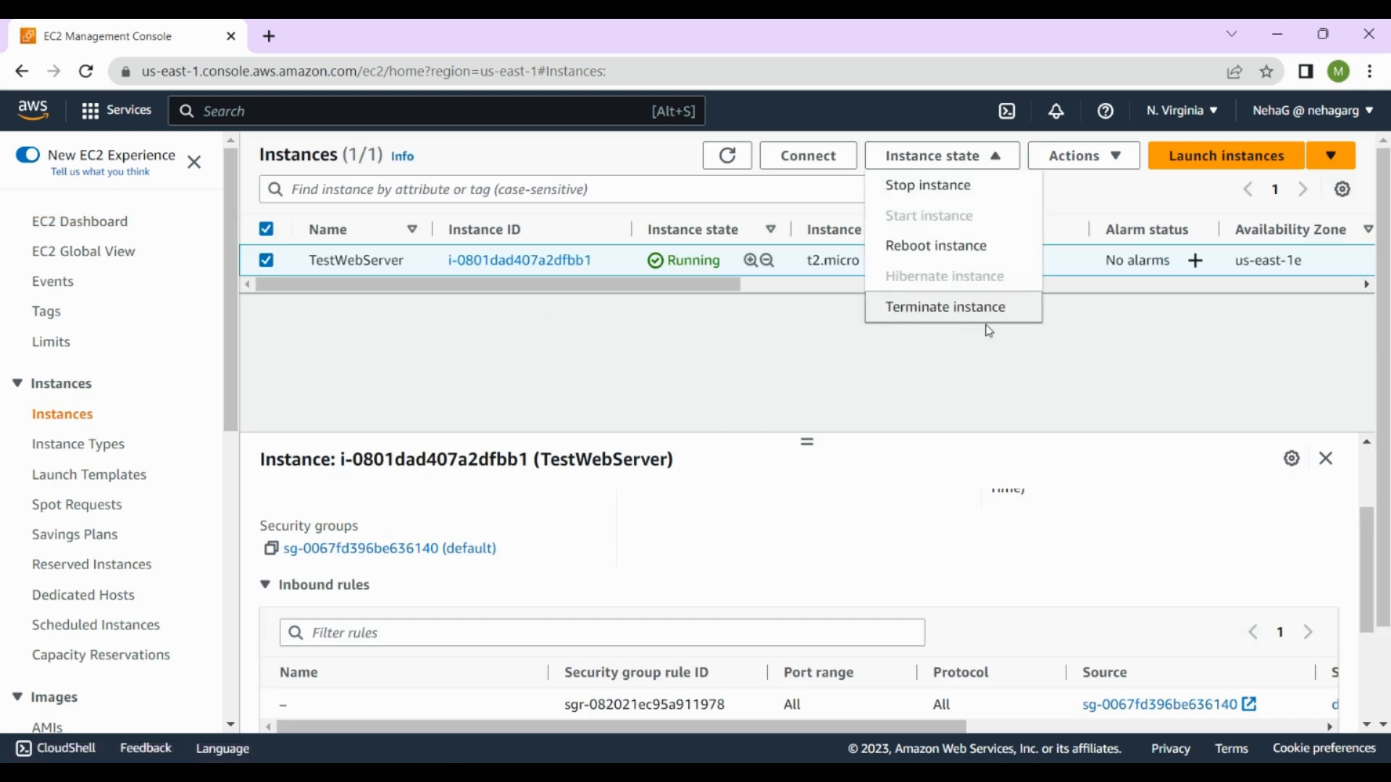
{"action": "left_click", "coordinate": [979, 199]}
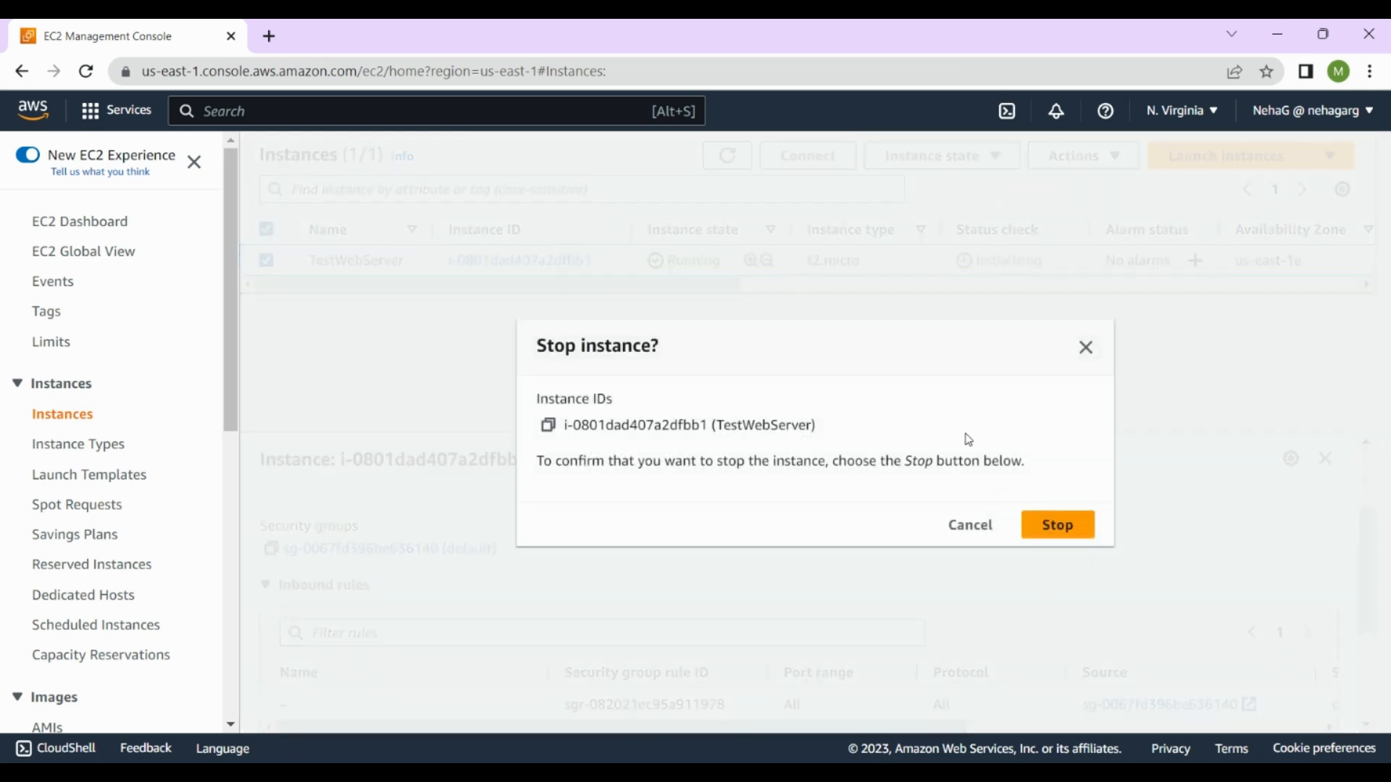
{"action": "left_click", "coordinate": [1062, 532]}
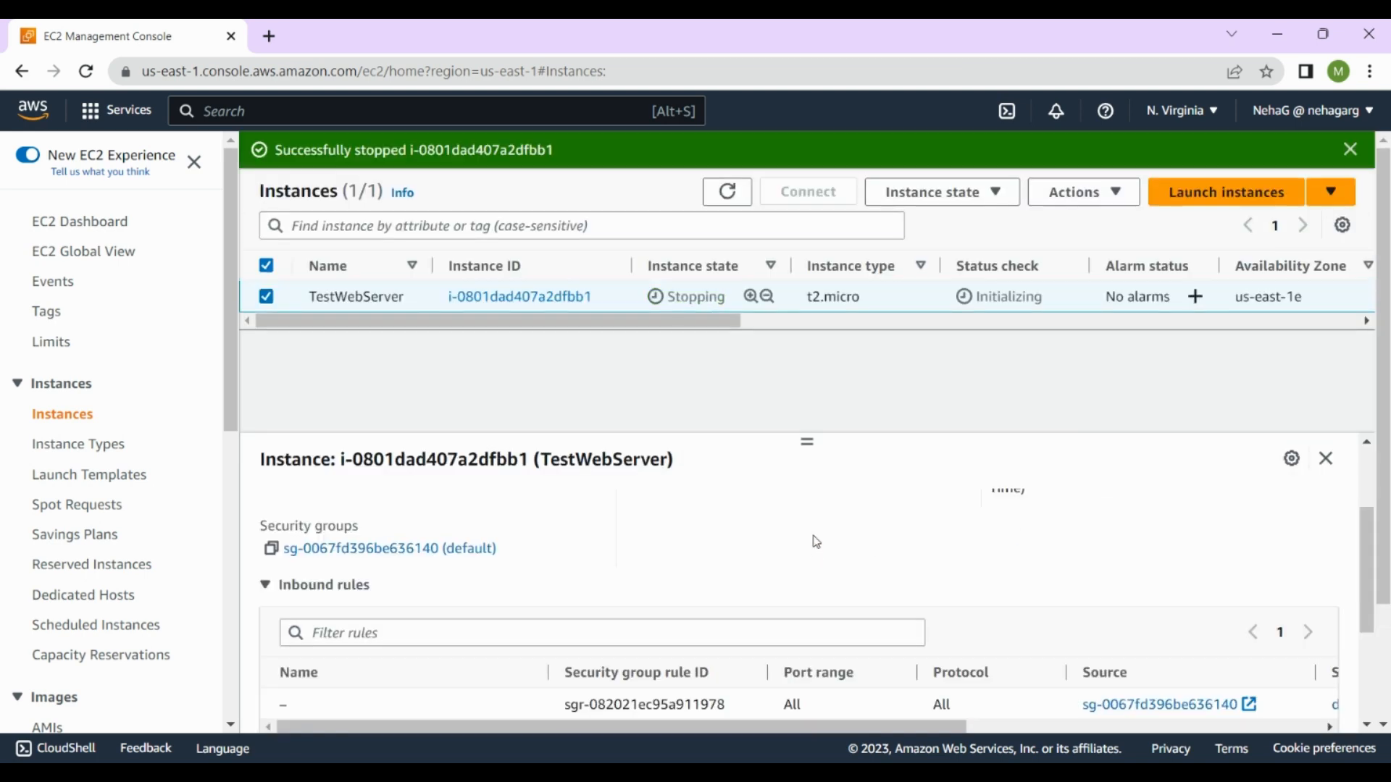
{"action": "left_click", "coordinate": [727, 191]}
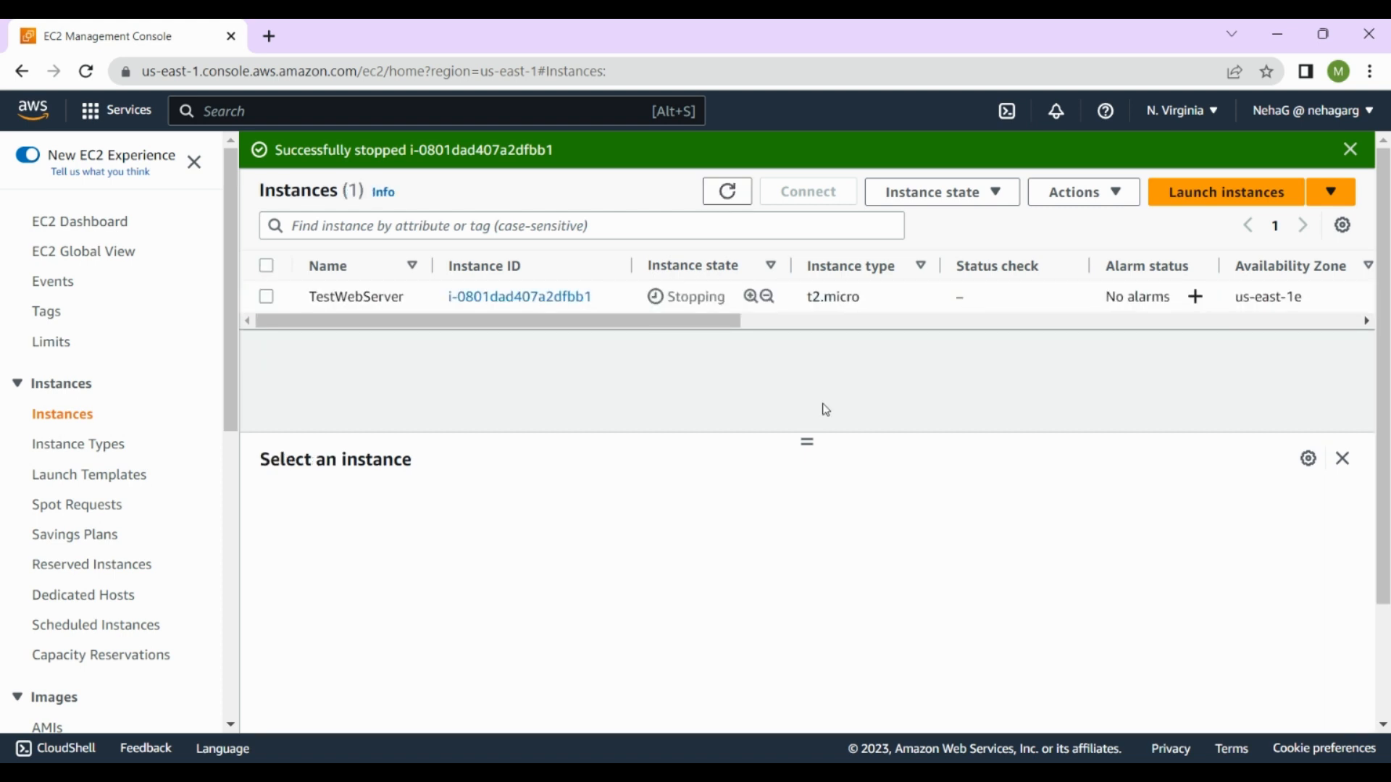
Select the TestWebServer instance and terminate it, confirming the termination
{"action": "left_click", "coordinate": [268, 269]}
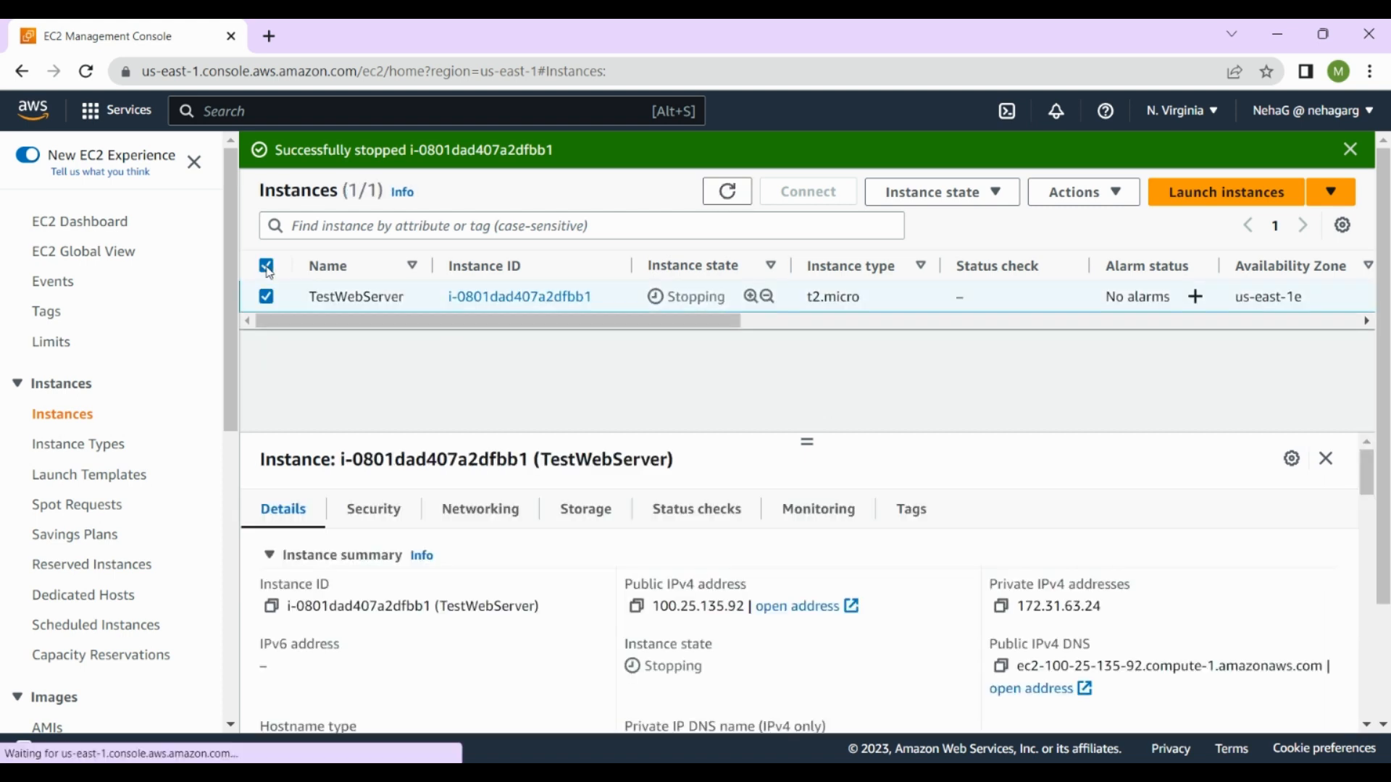
{"action": "left_click", "coordinate": [973, 203]}
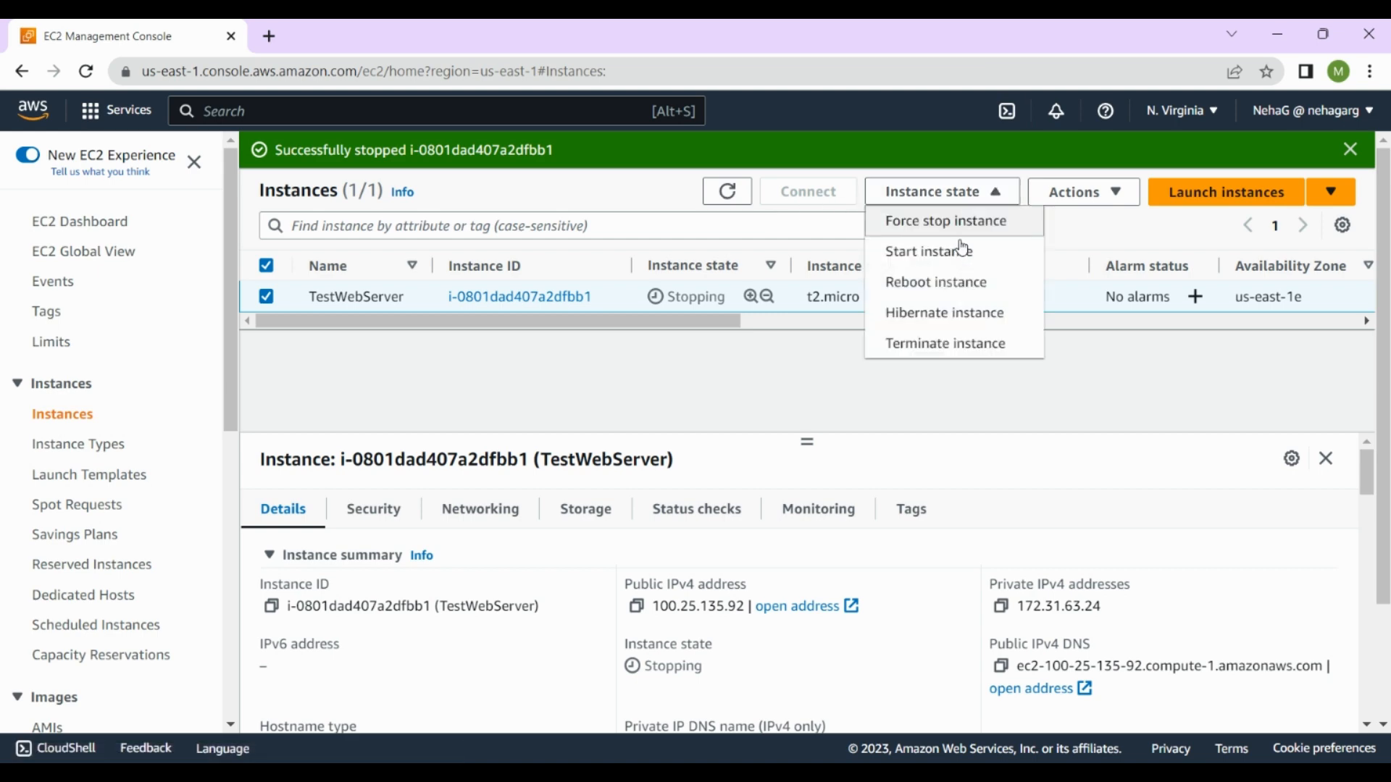
{"action": "left_click", "coordinate": [942, 342]}
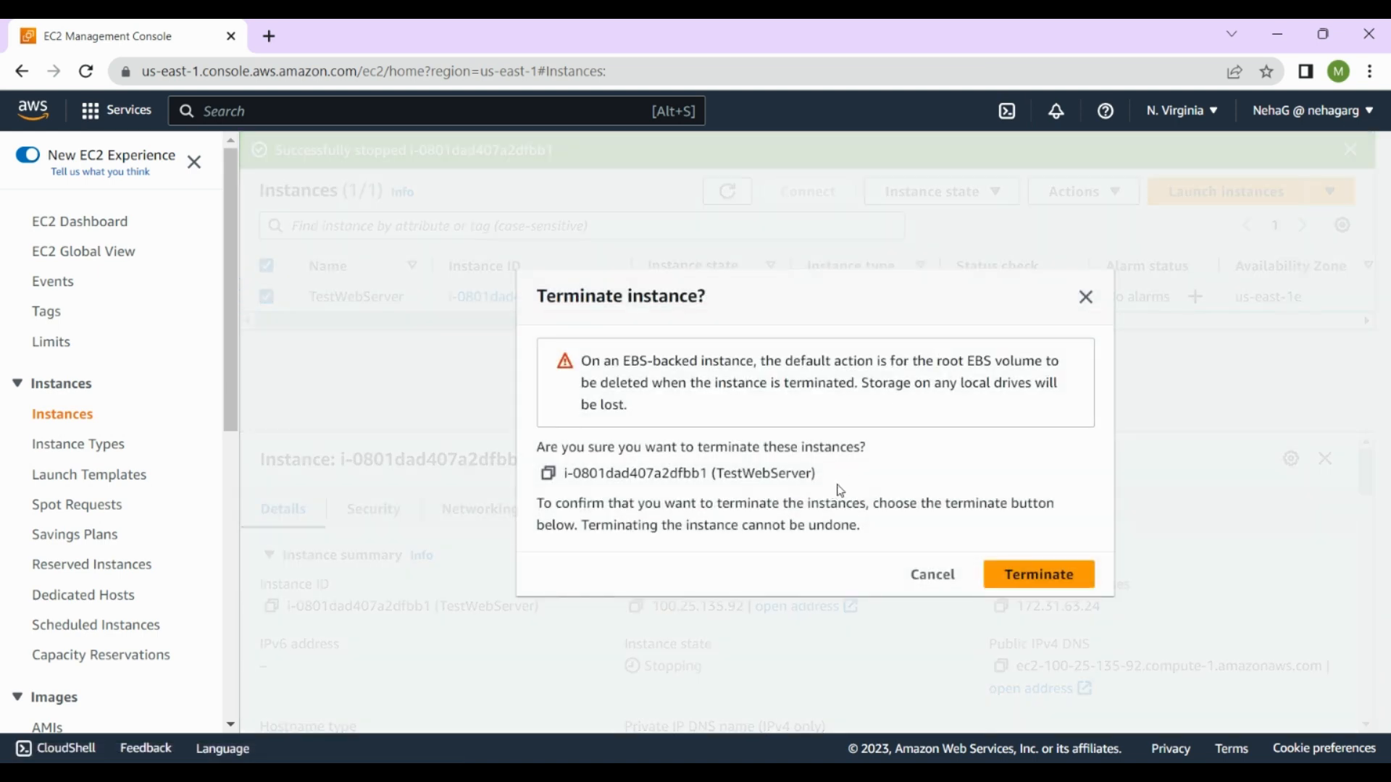
{"action": "left_click", "coordinate": [1028, 577]}
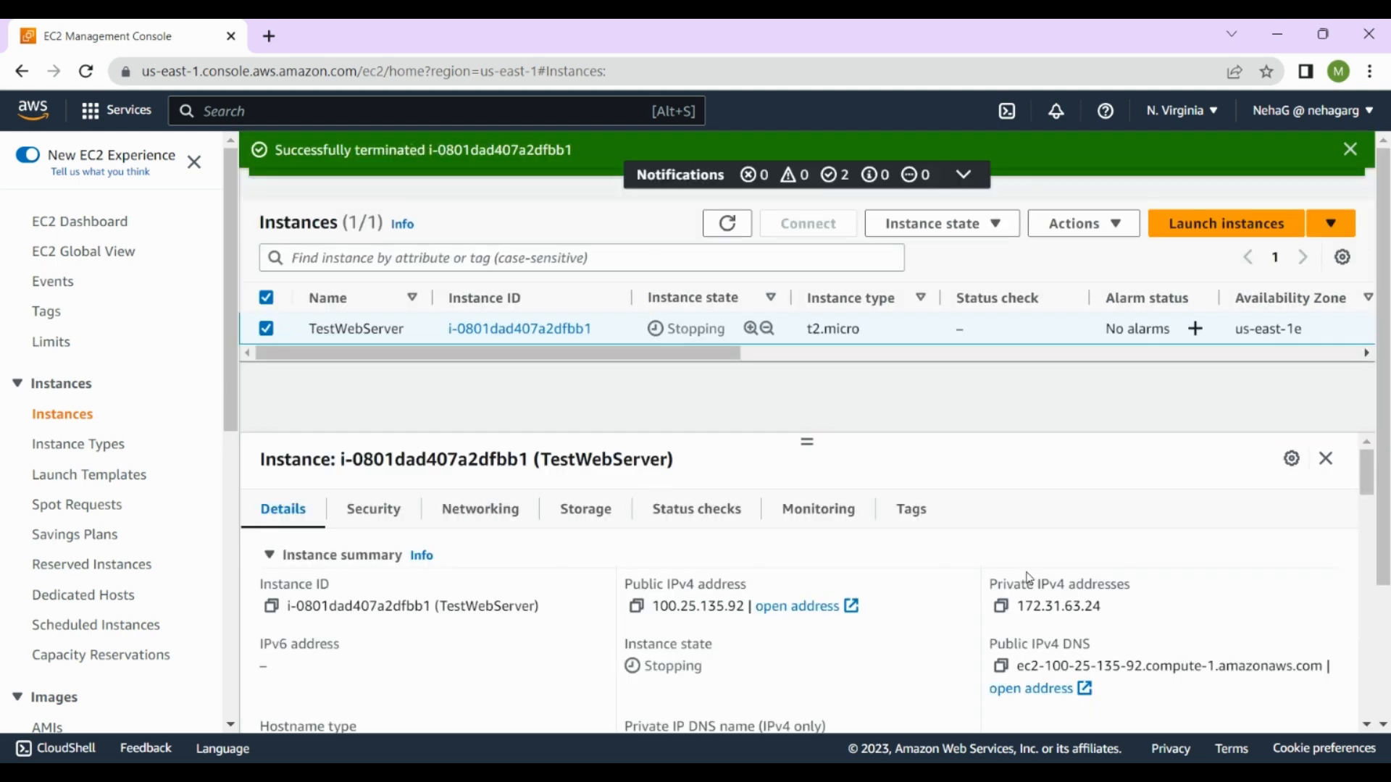